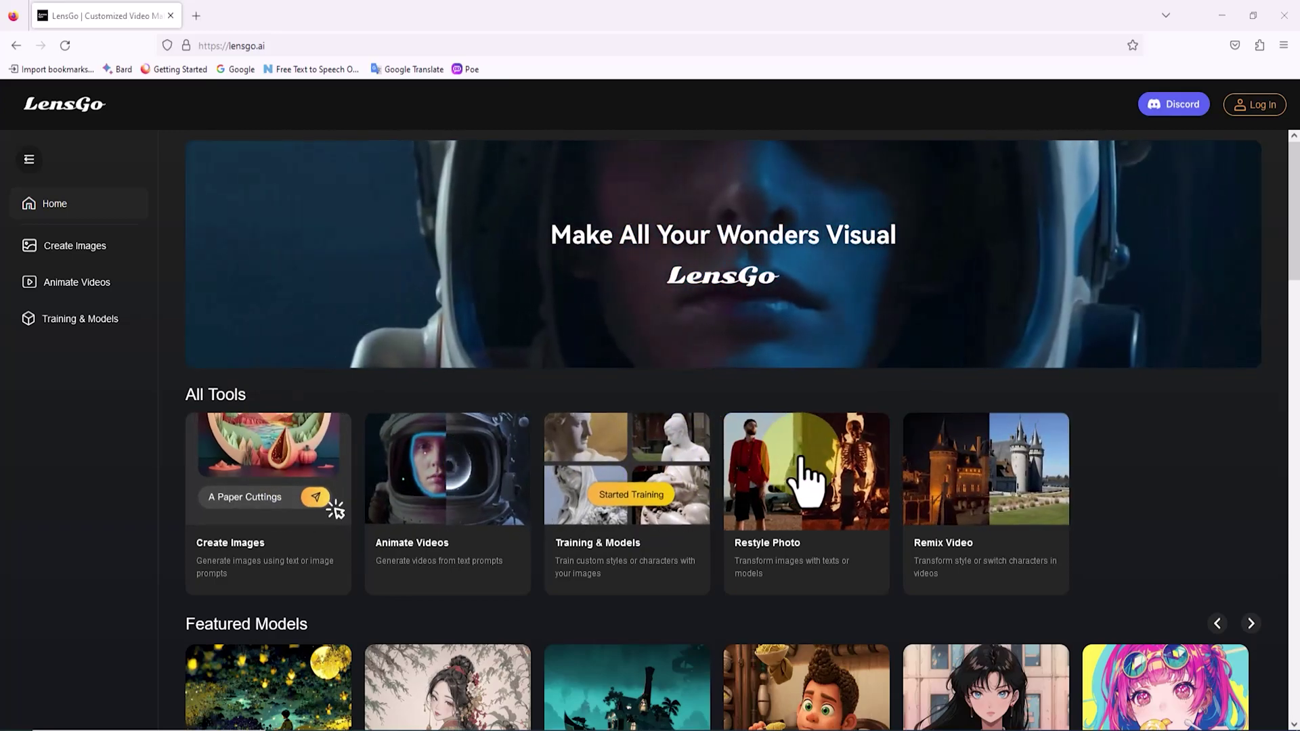
pyautogui.moveTo(1294, 212); pyautogui.dragTo(1294, 281)
pyautogui.scroll(1, 1294, 281)
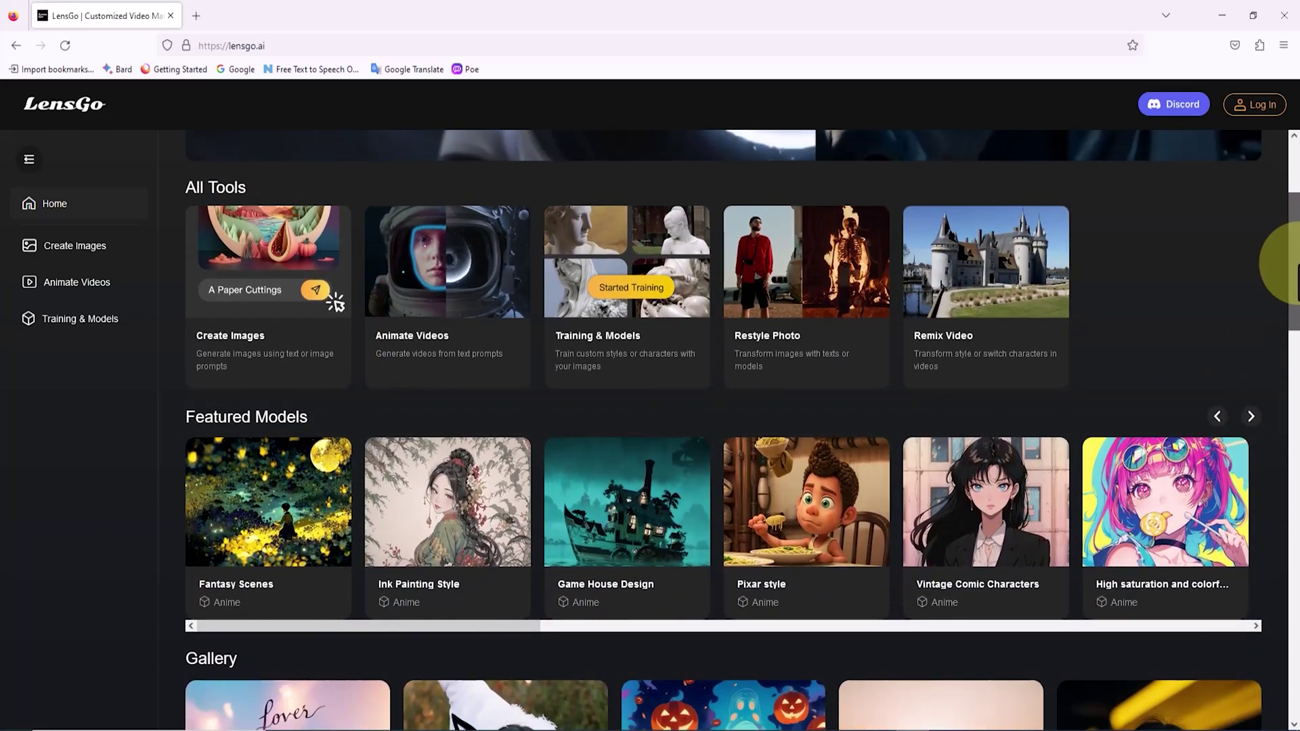
pyautogui.moveTo(291, 522)
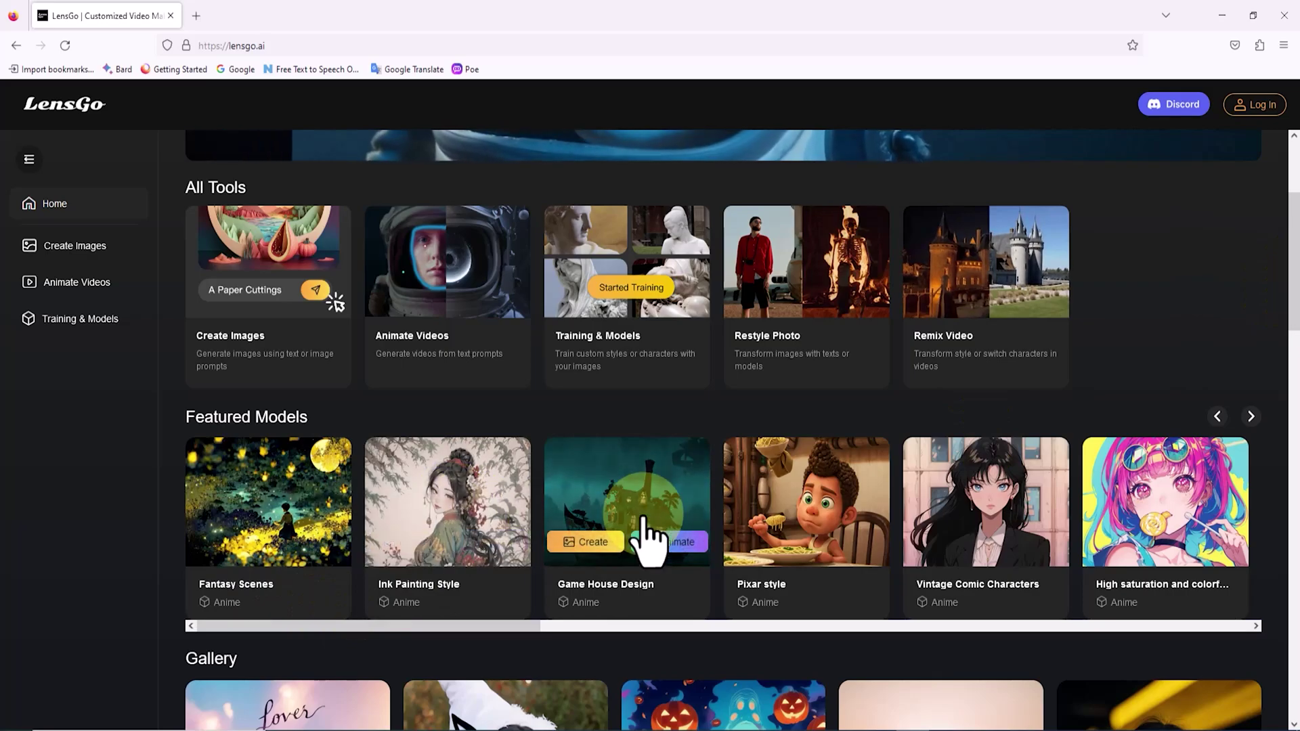
pyautogui.moveTo(507, 627); pyautogui.dragTo(436, 638)
pyautogui.moveTo(718, 525)
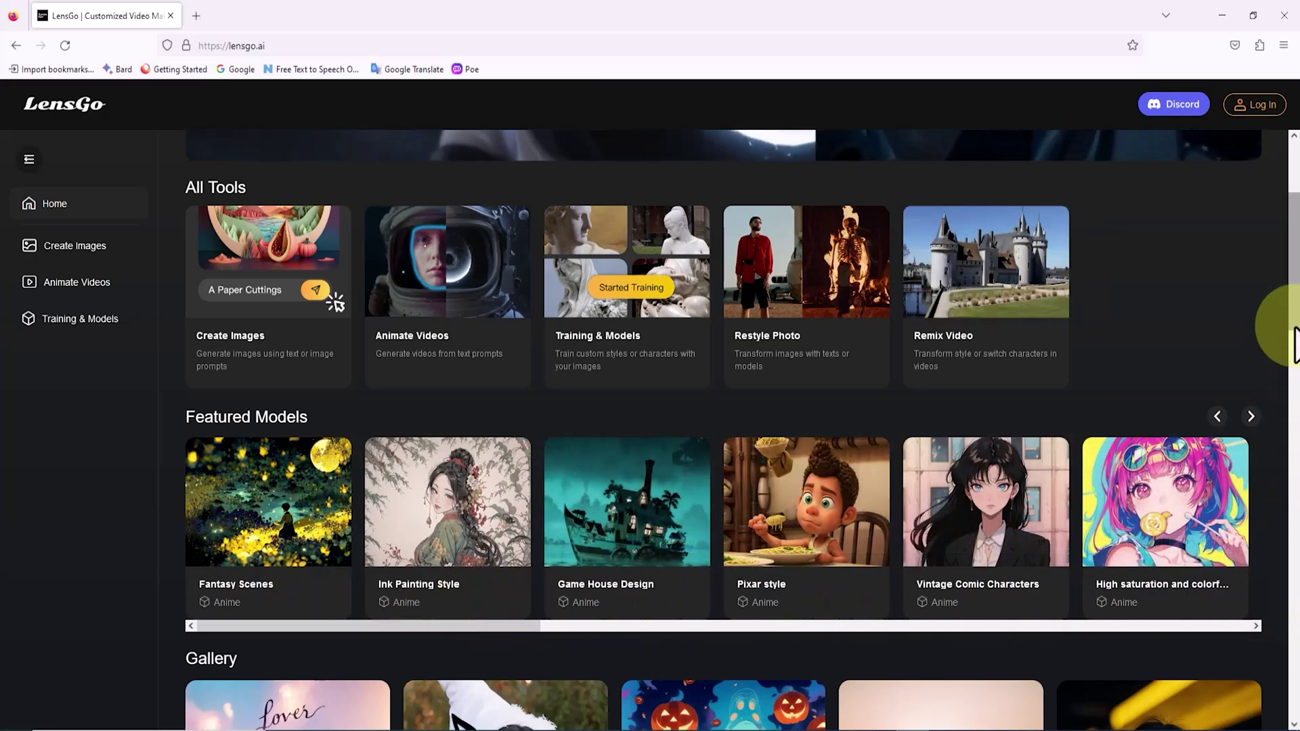
pyautogui.moveTo(1296, 308); pyautogui.dragTo(1296, 372)
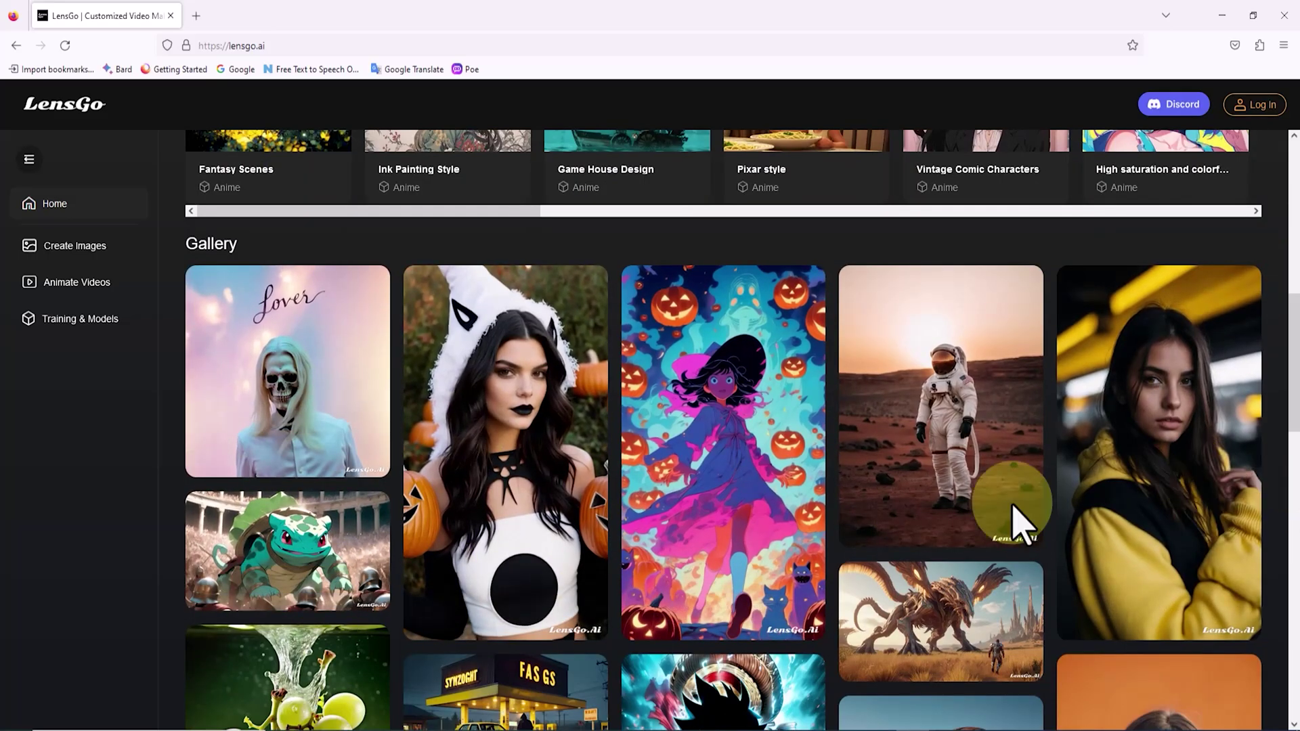
pyautogui.moveTo(494, 537)
pyautogui.moveTo(1292, 363); pyautogui.dragTo(1292, 160)
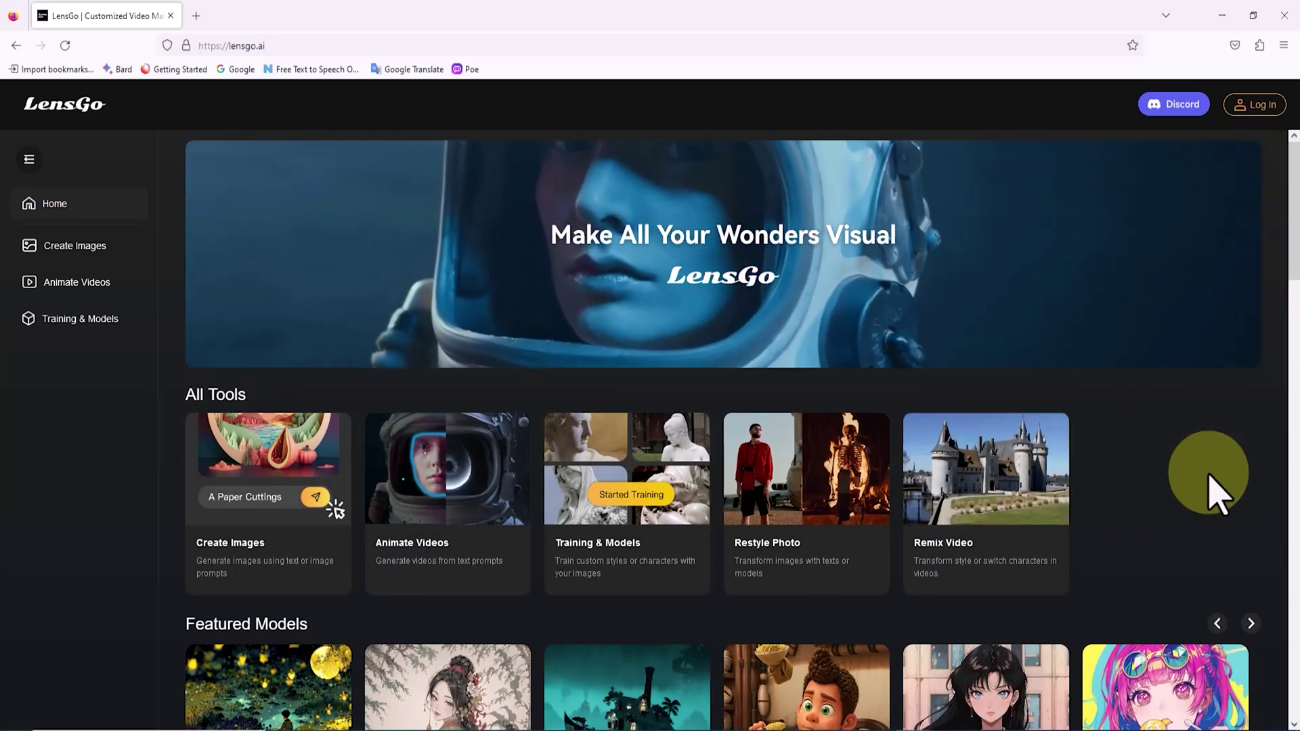
pyautogui.click(1264, 105)
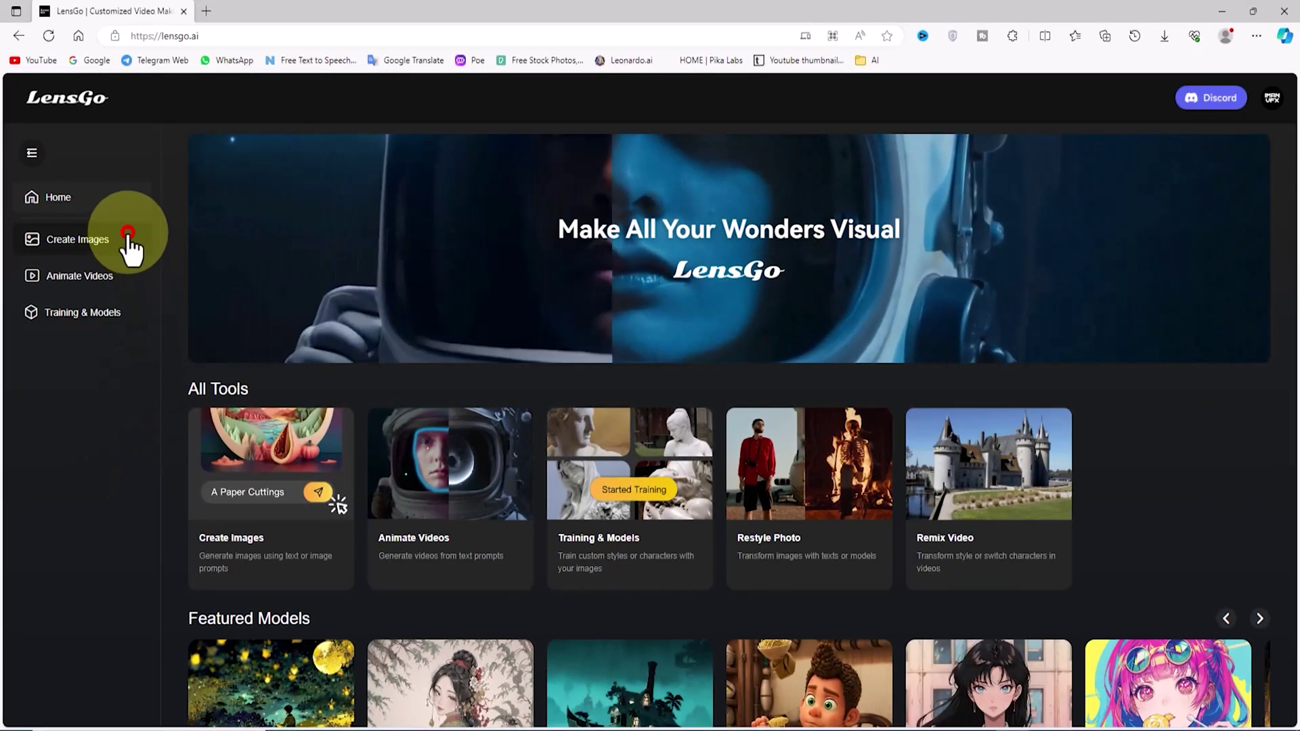
# Open the Create Images page and browse the Model list, leaving the Real model selected
pyautogui.click(129, 237)
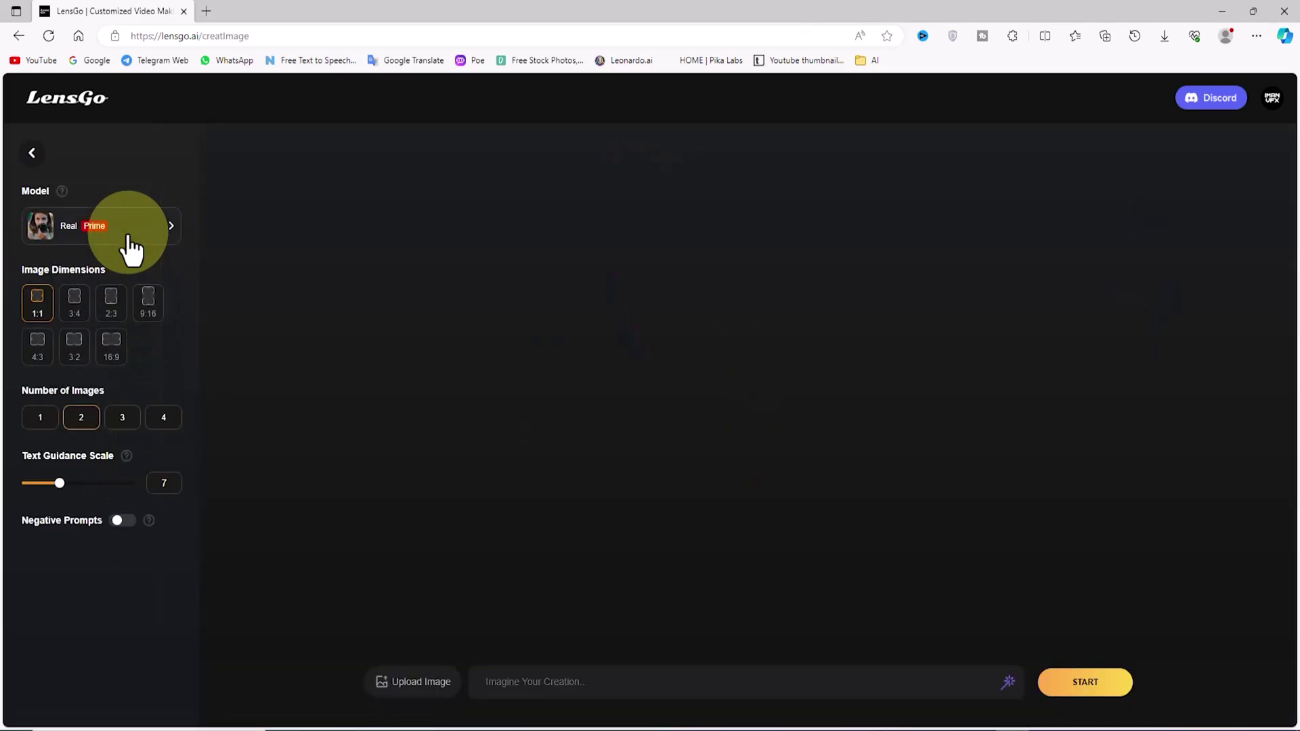
pyautogui.click(165, 227)
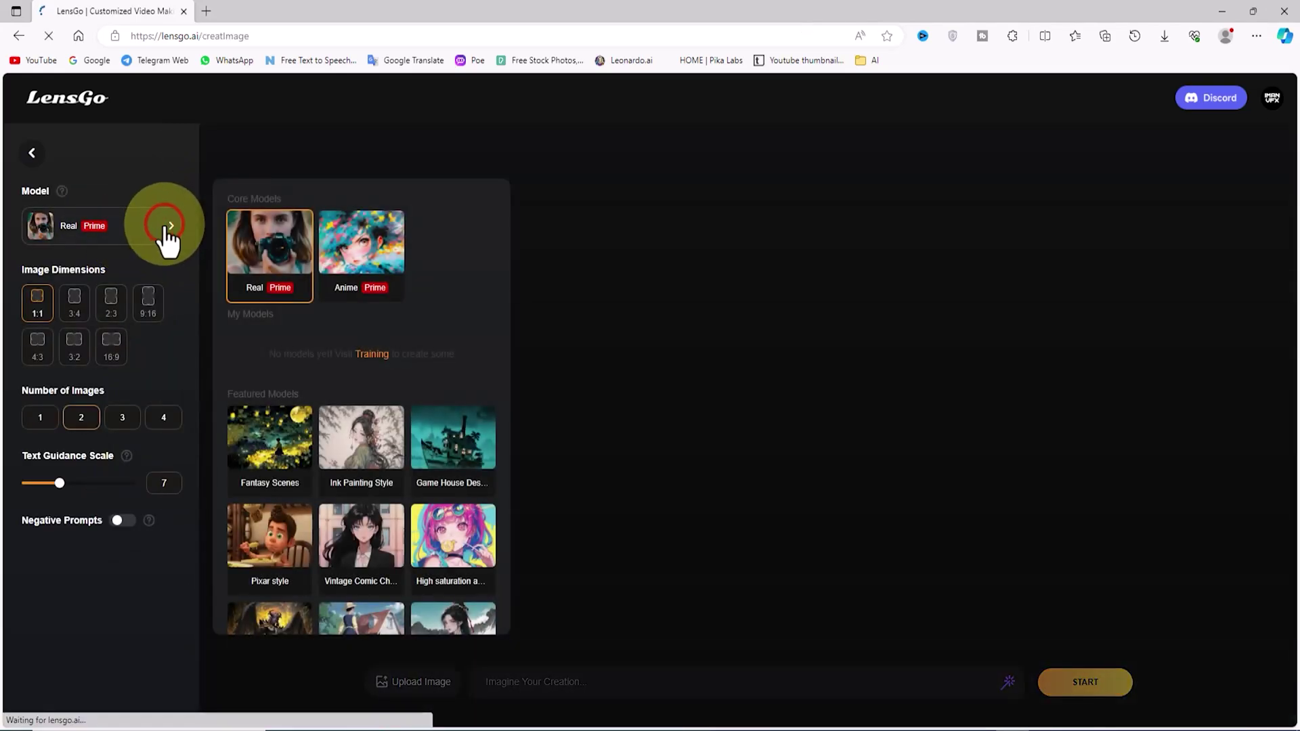
pyautogui.scroll(-5, 450, 491)
pyautogui.scroll(4, 454, 499)
pyautogui.scroll(-5, 455, 501)
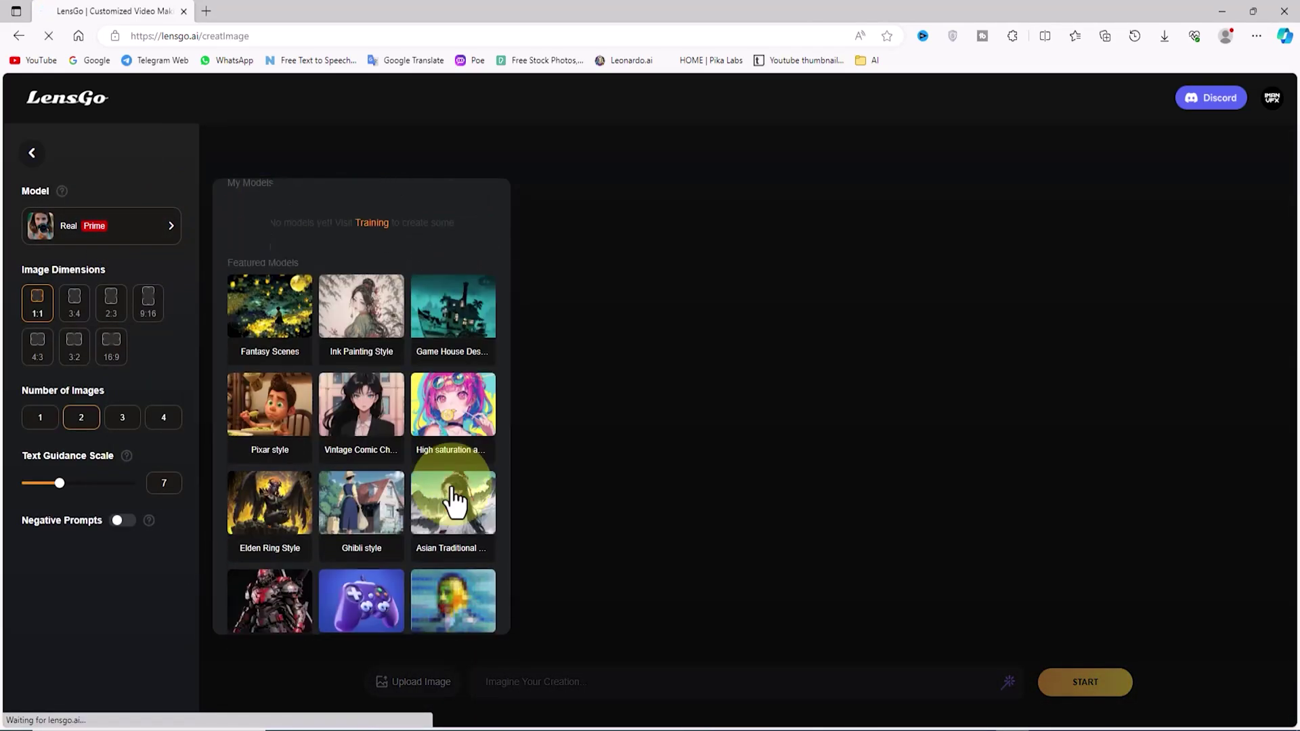
pyautogui.scroll(5, 456, 499)
pyautogui.scroll(-5, 456, 494)
pyautogui.scroll(5, 454, 501)
pyautogui.scroll(-1, 451, 420)
pyautogui.scroll(1, 449, 393)
pyautogui.click(595, 270)
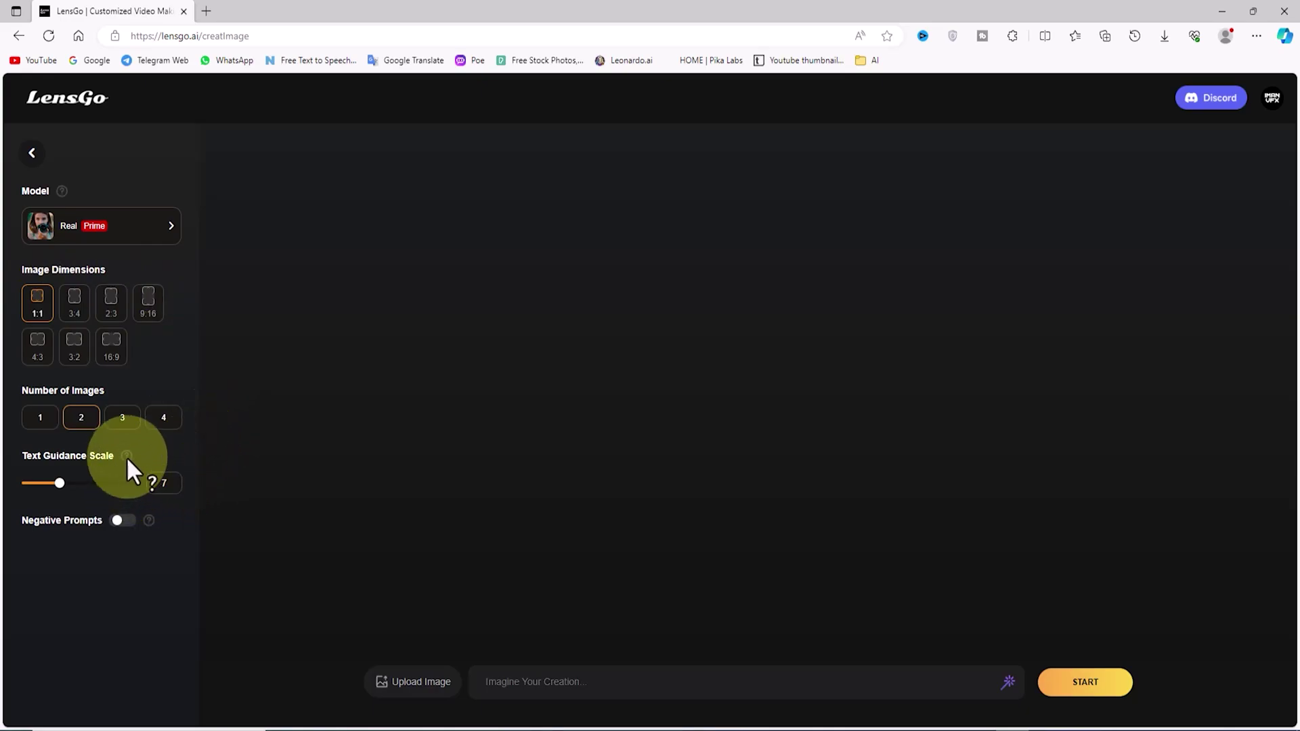
# Turn Negative Prompts on and then back off
pyautogui.moveTo(126, 456)
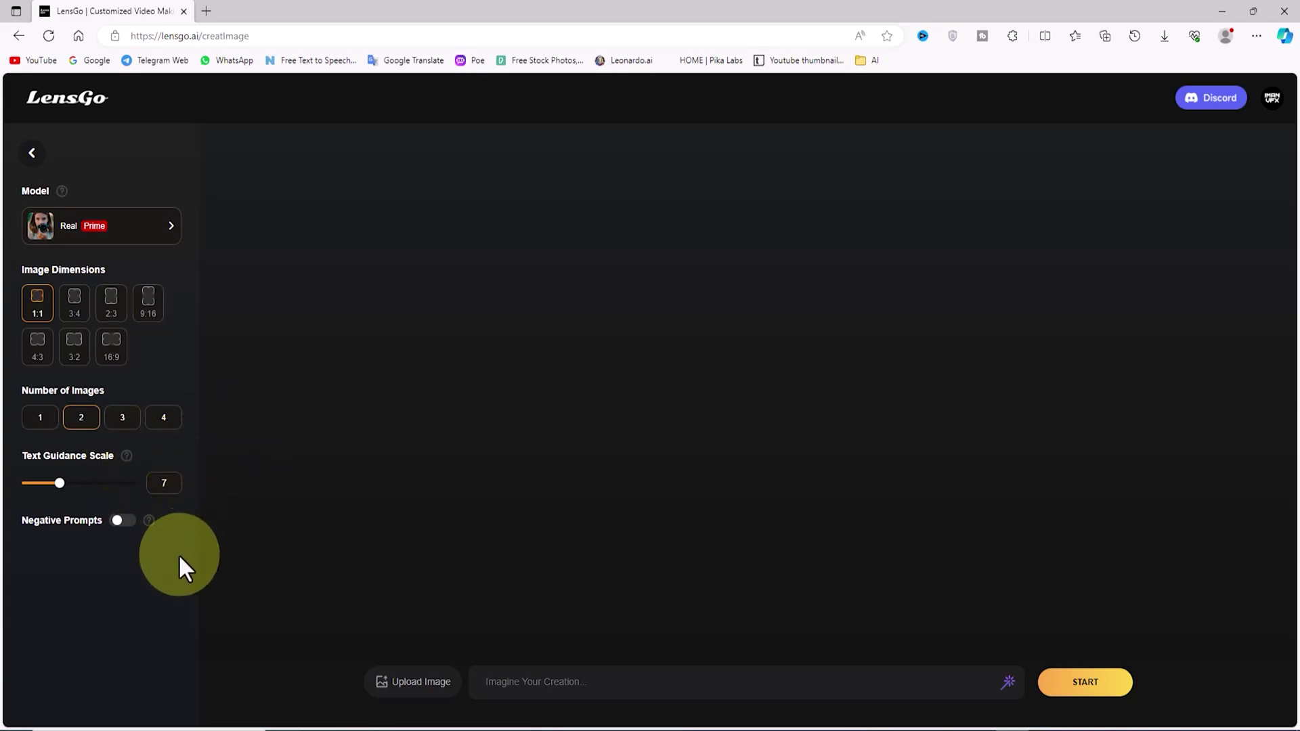
pyautogui.click(124, 521)
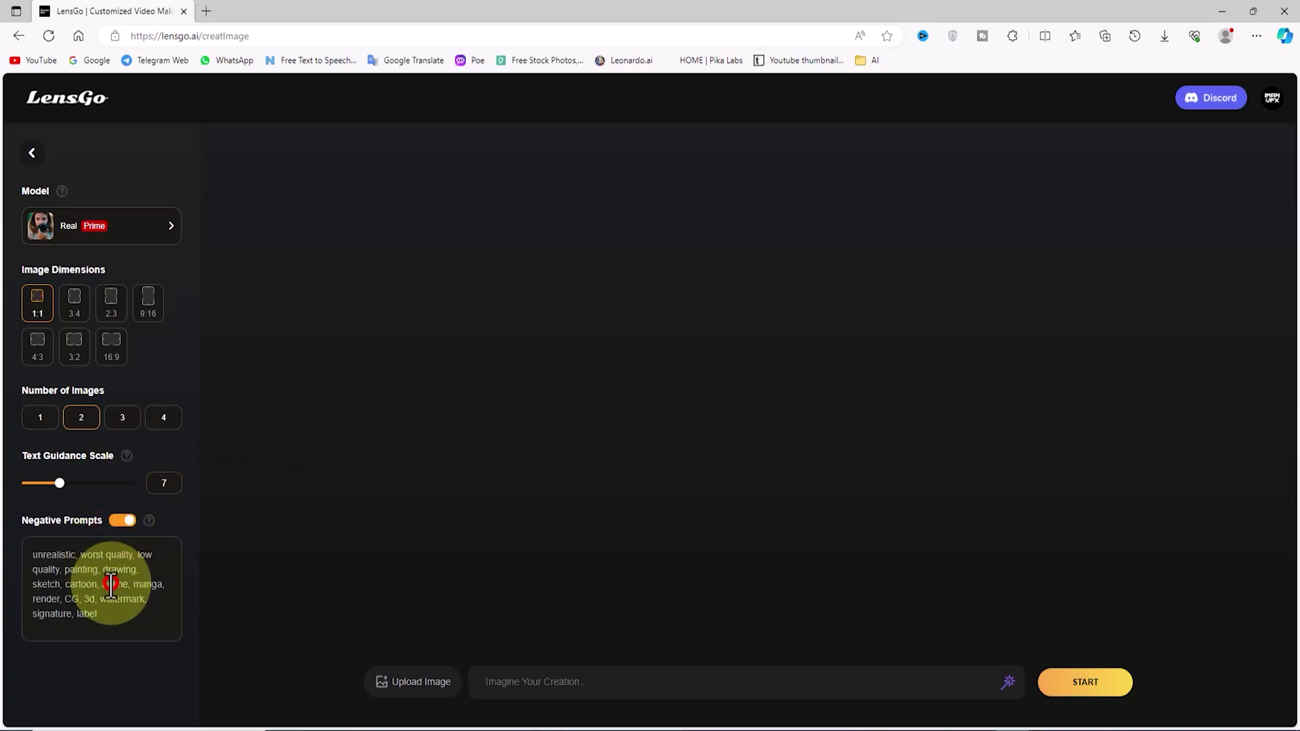
pyautogui.click(126, 522)
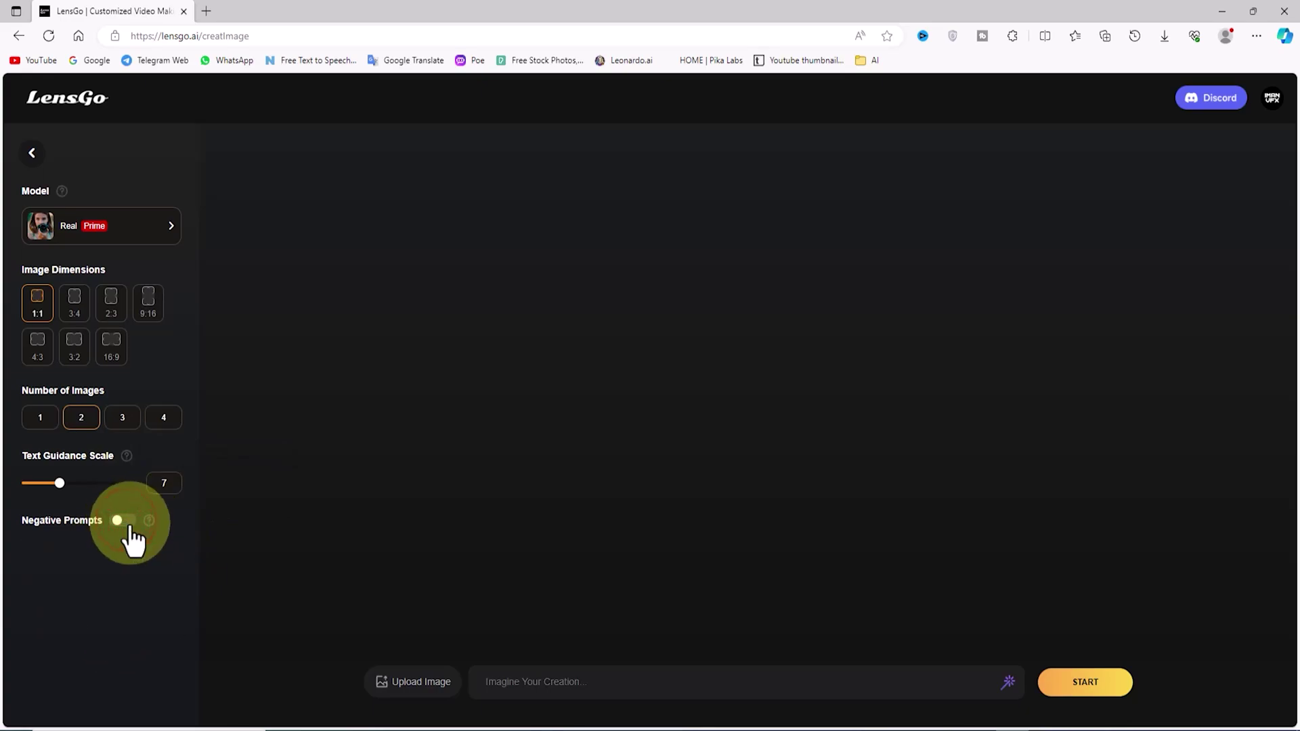
# Paste the prompt 'Emerald-Goddess-Style, A beautiful face' into the prompt box
pyautogui.click(611, 682)
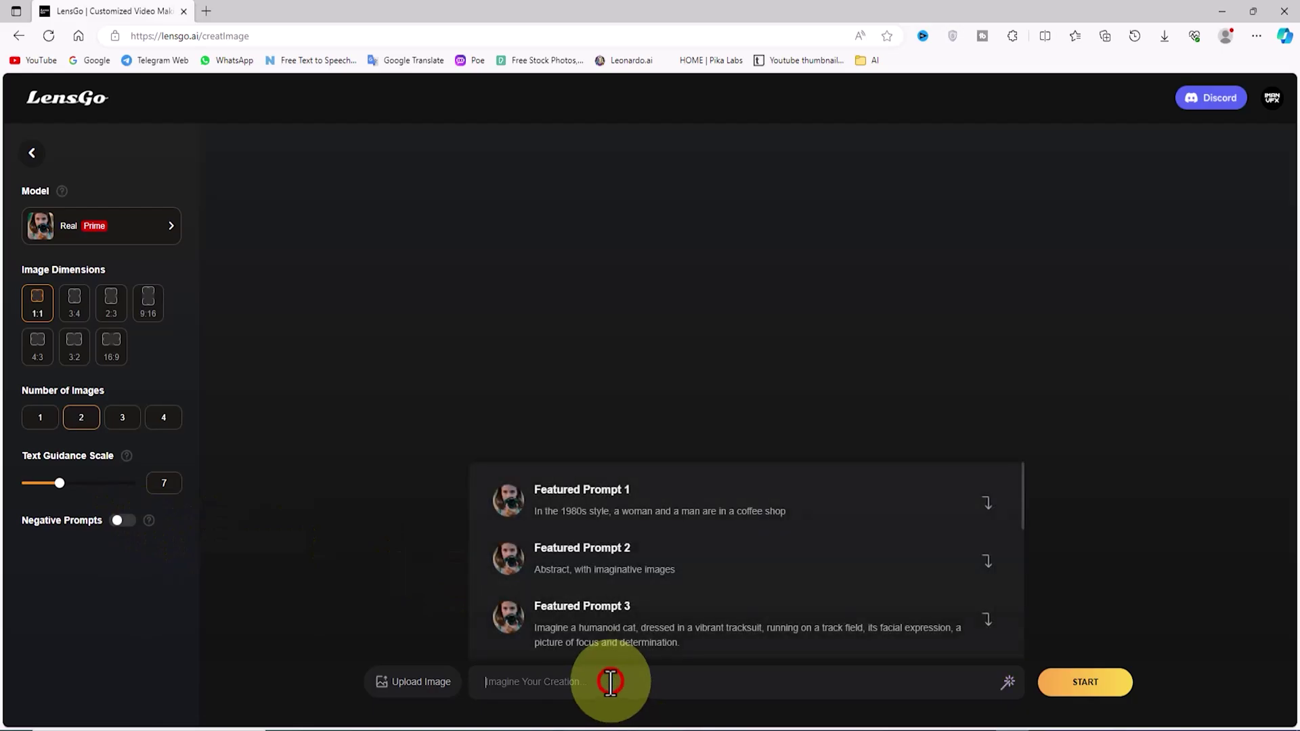
pyautogui.rightClick(591, 682)
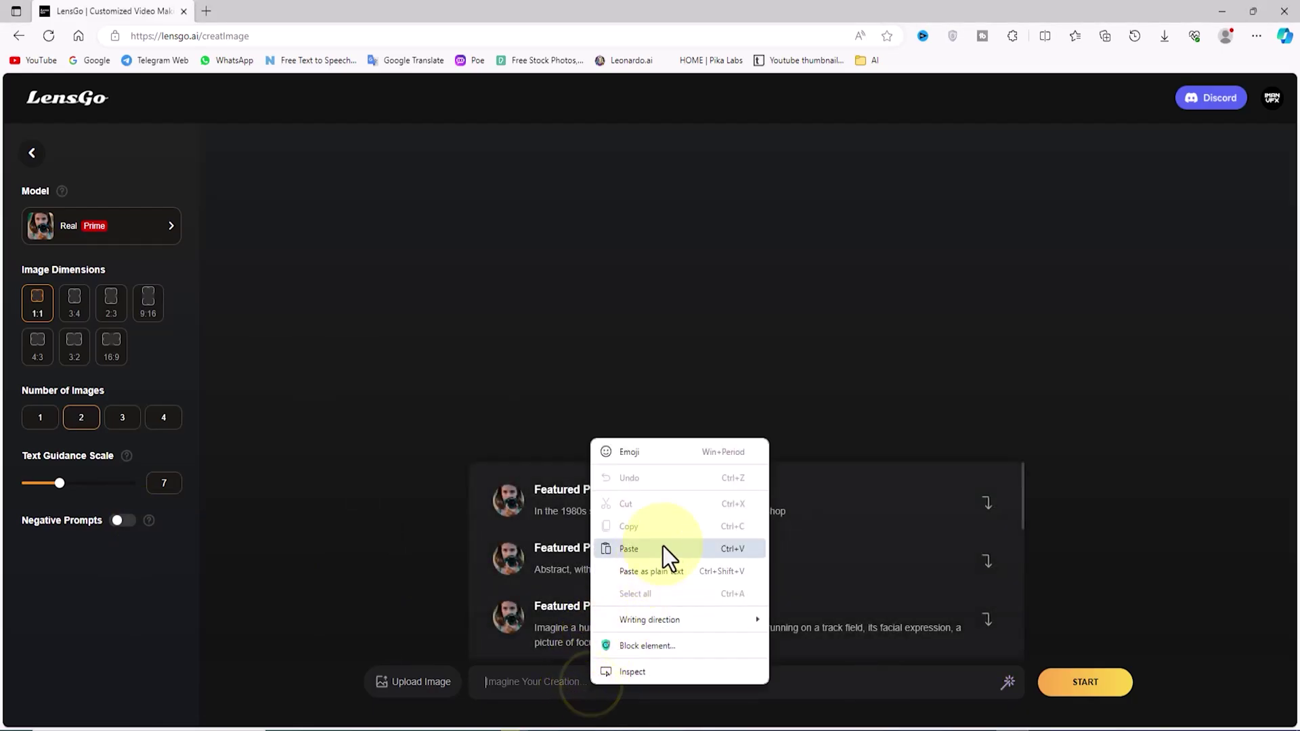
pyautogui.click(680, 549)
# Choose the Pixar style model, raise guidance scale to 13, and generate the images
pyautogui.click(686, 410)
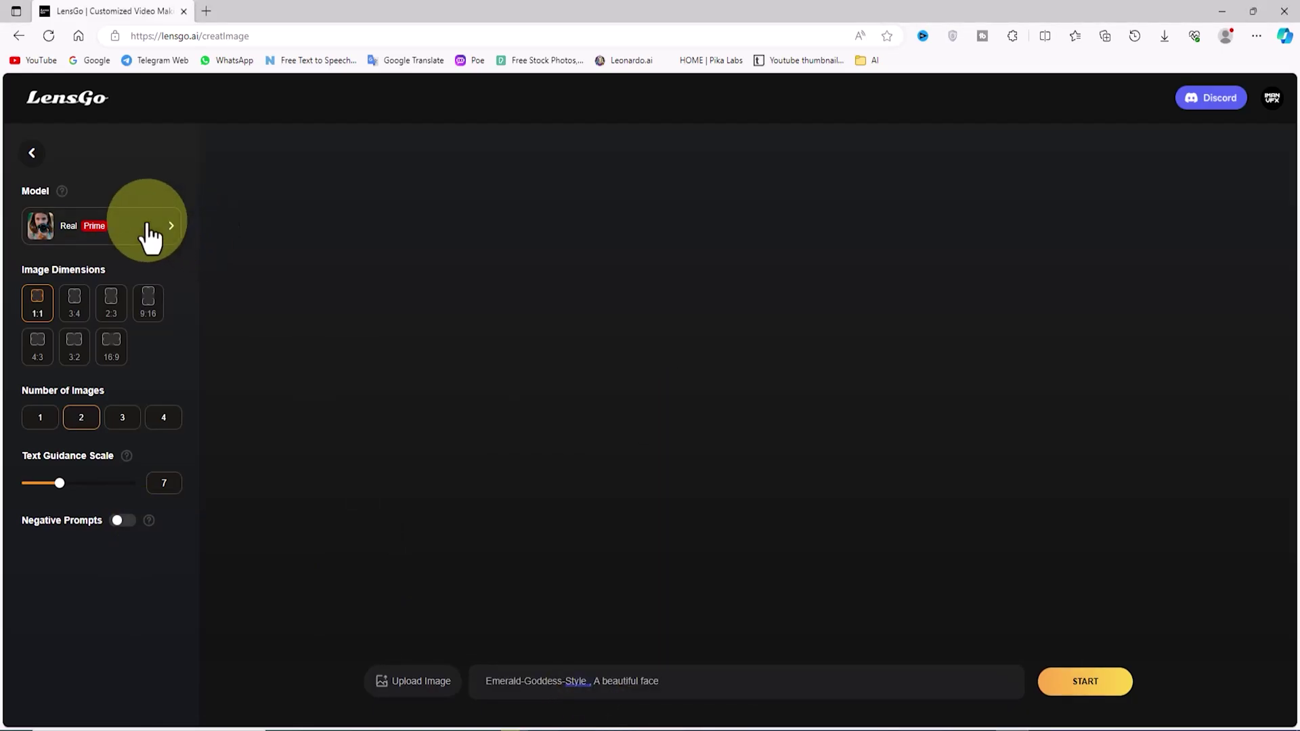
pyautogui.click(147, 223)
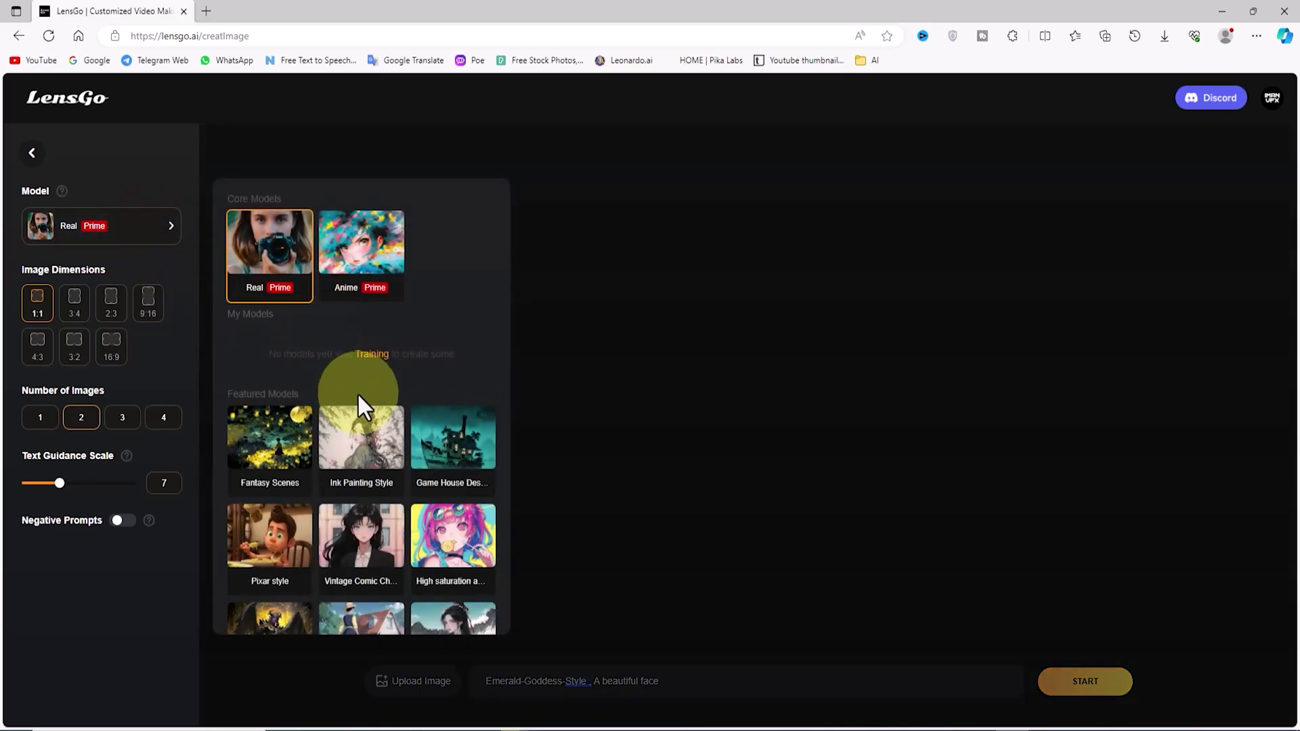
pyautogui.scroll(-2, 359, 396)
pyautogui.click(296, 405)
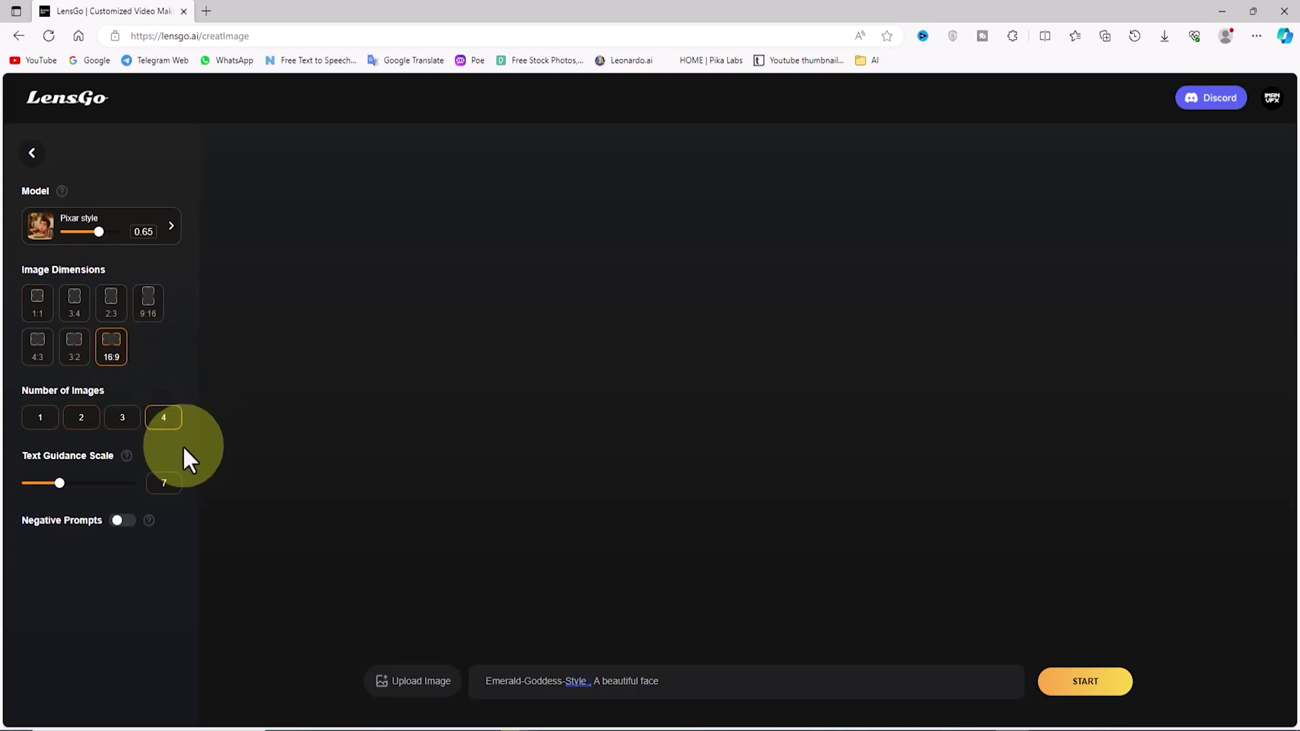
pyautogui.moveTo(60, 489); pyautogui.dragTo(117, 489)
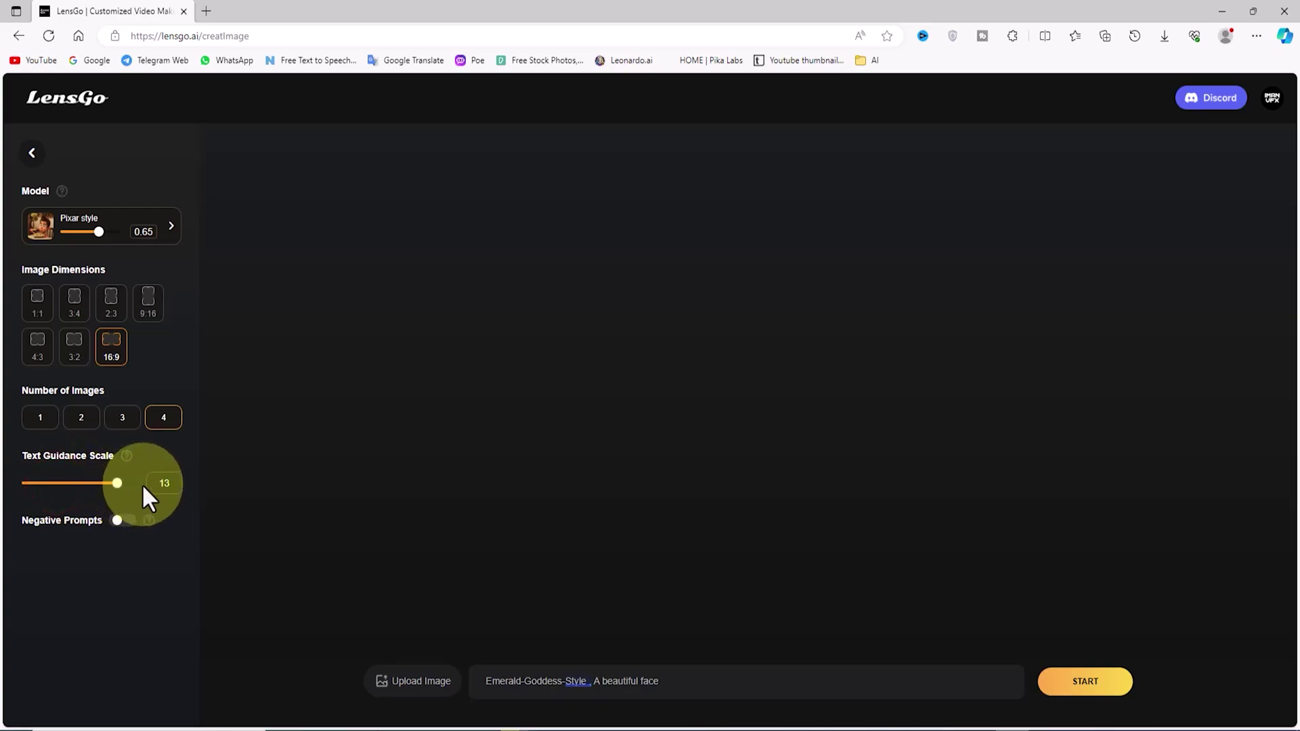
pyautogui.click(1111, 679)
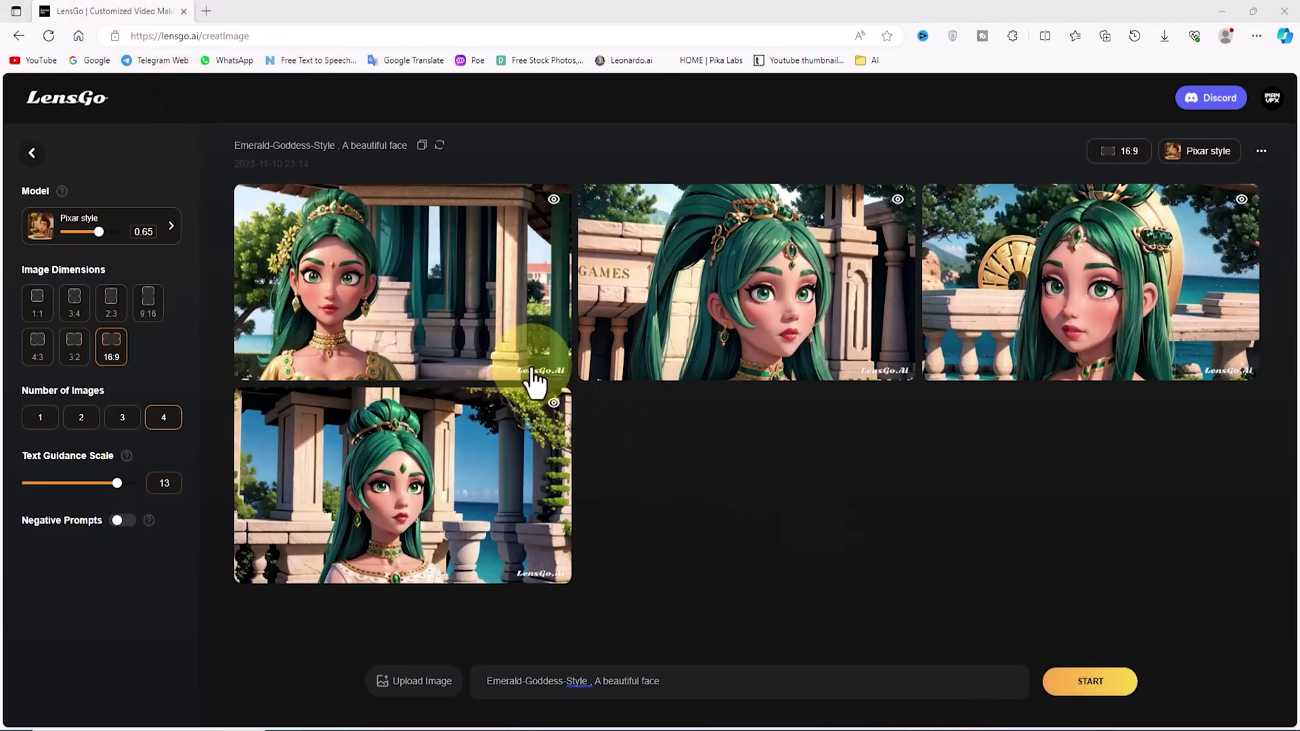
# Browse all four generated images in the enlarged preview, then open the downloaded image
pyautogui.click(466, 281)
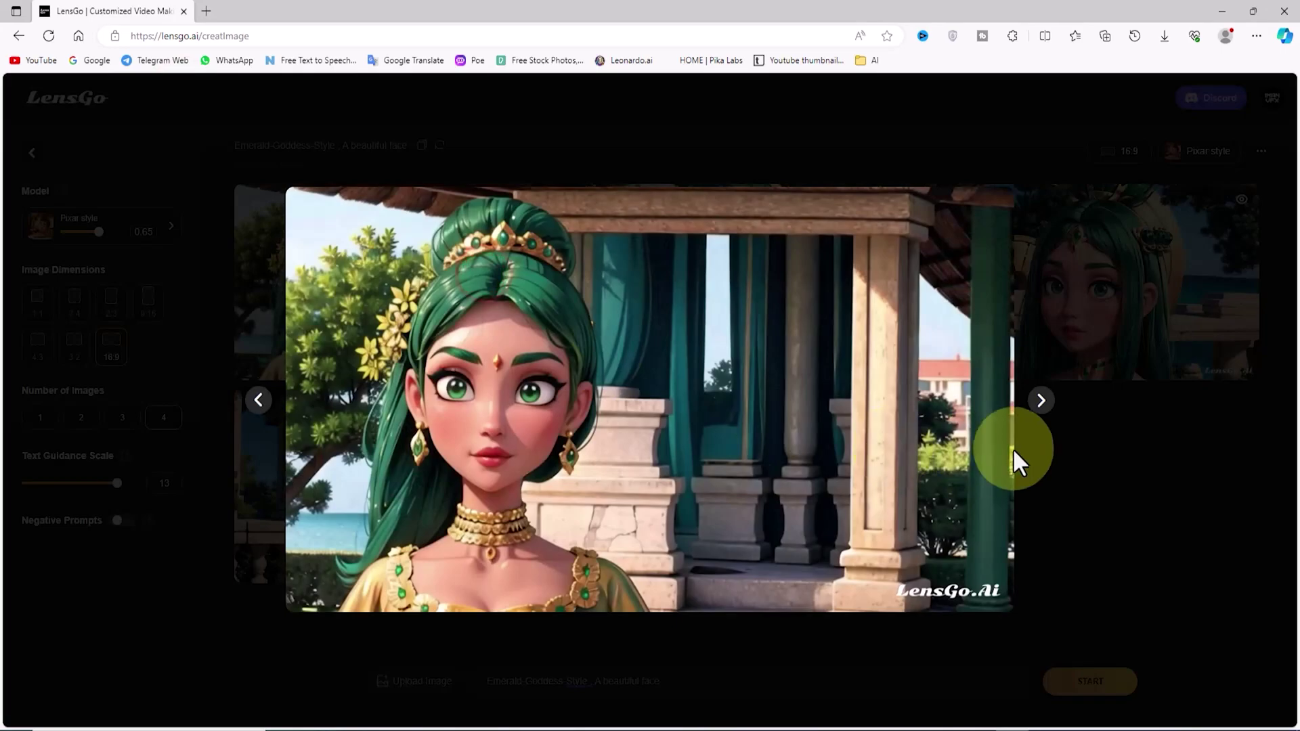
pyautogui.click(1041, 401)
pyautogui.click(1041, 401)
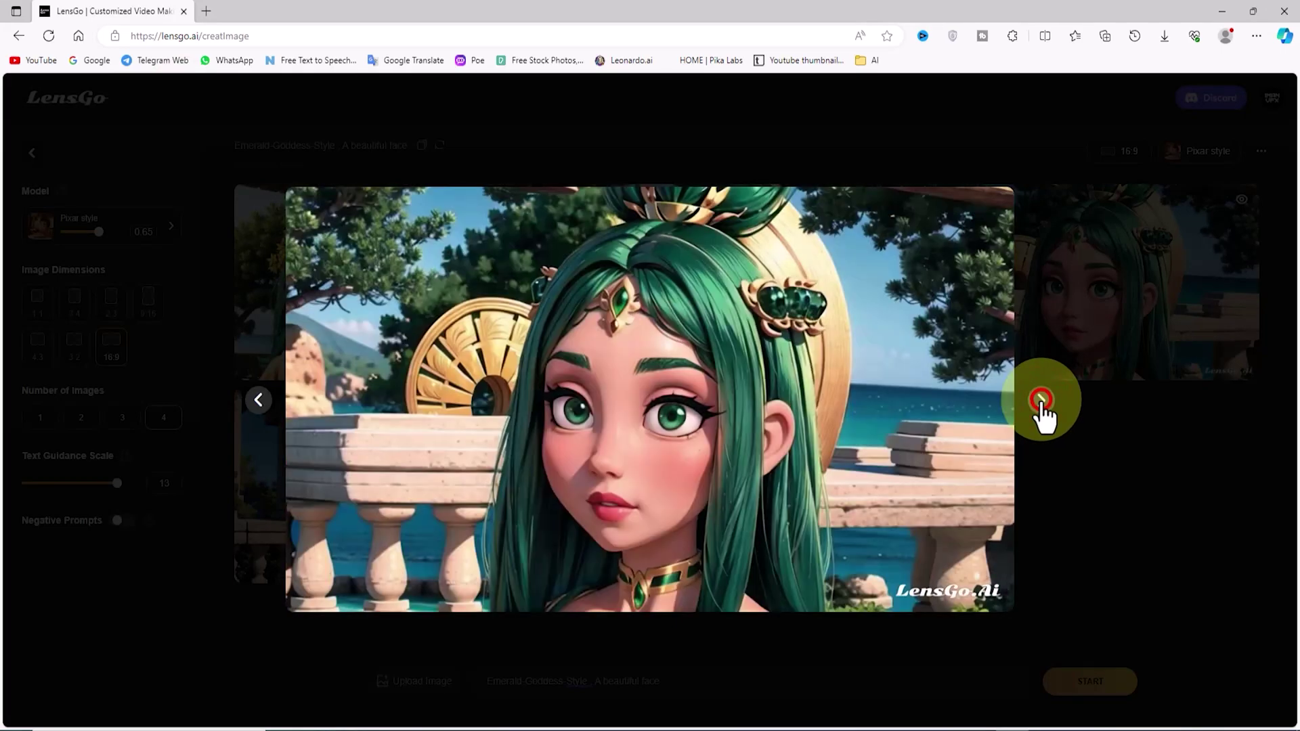
pyautogui.click(1042, 401)
pyautogui.click(1154, 476)
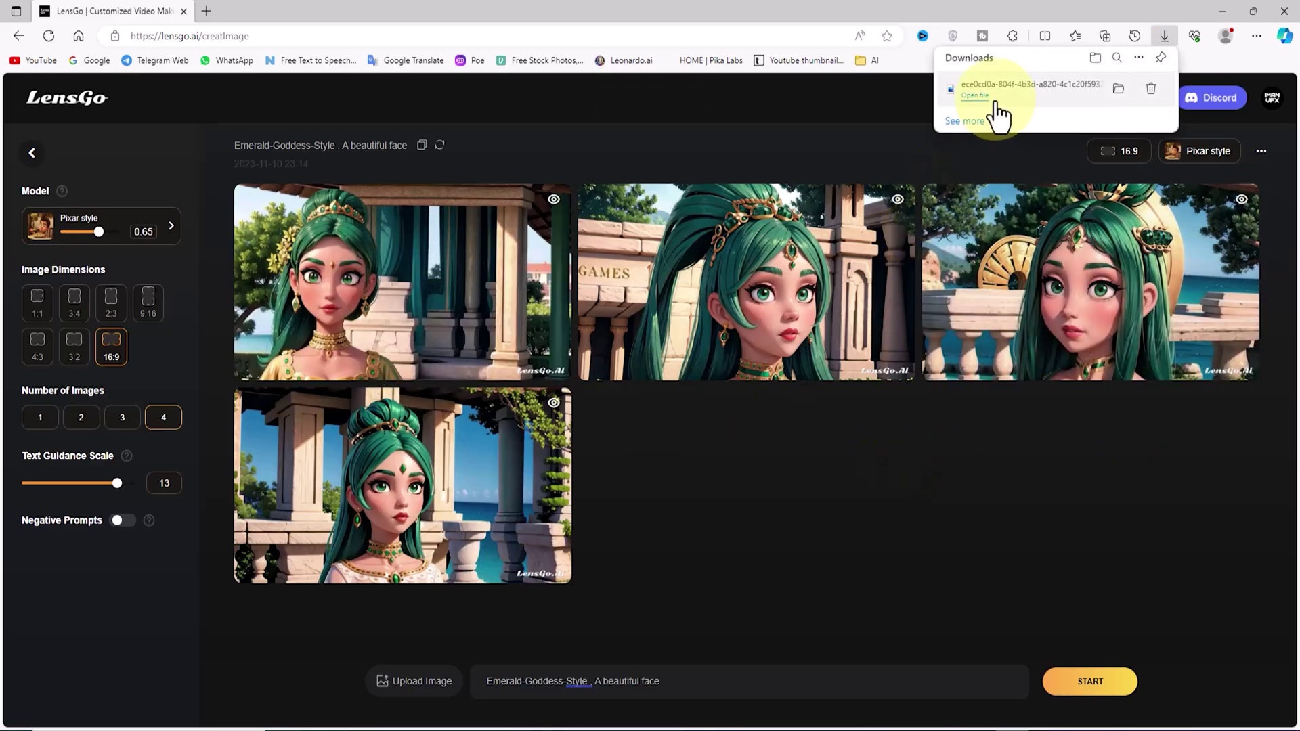
pyautogui.click(972, 95)
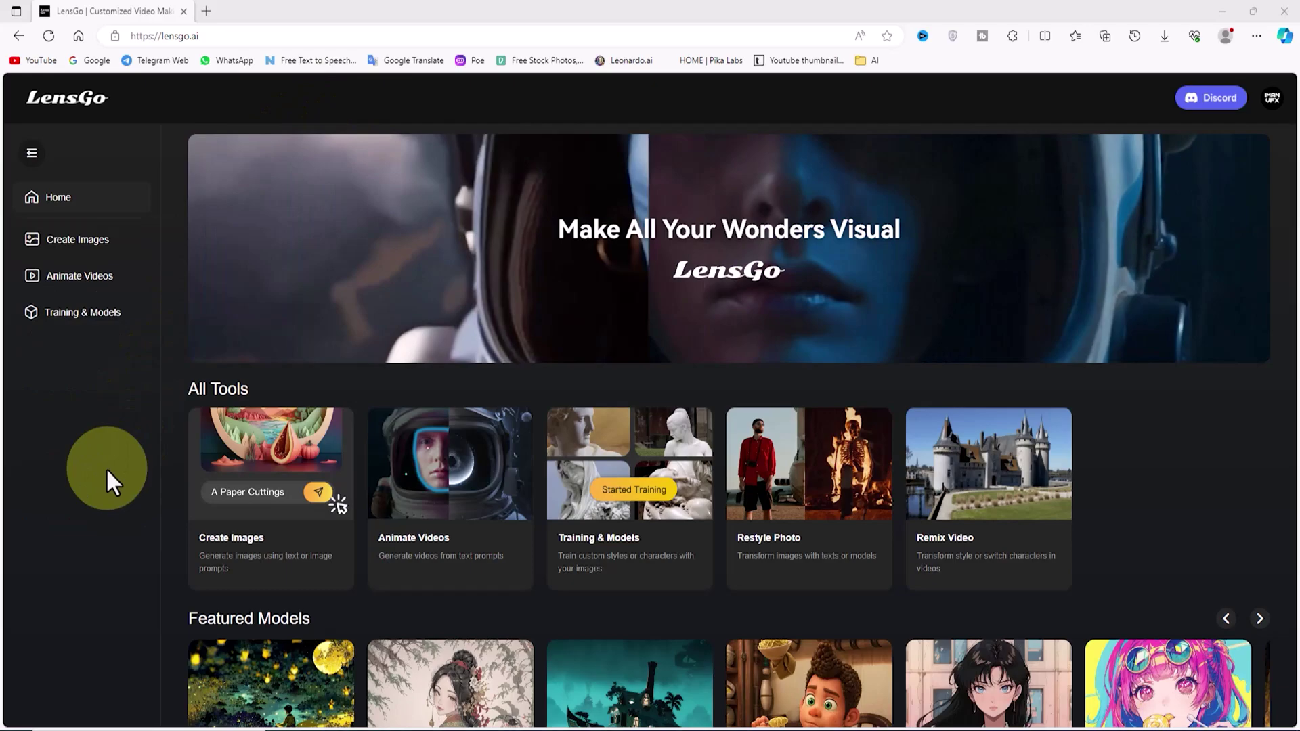
# Go to the Create Images page from the LensGo sidebar
pyautogui.click(130, 237)
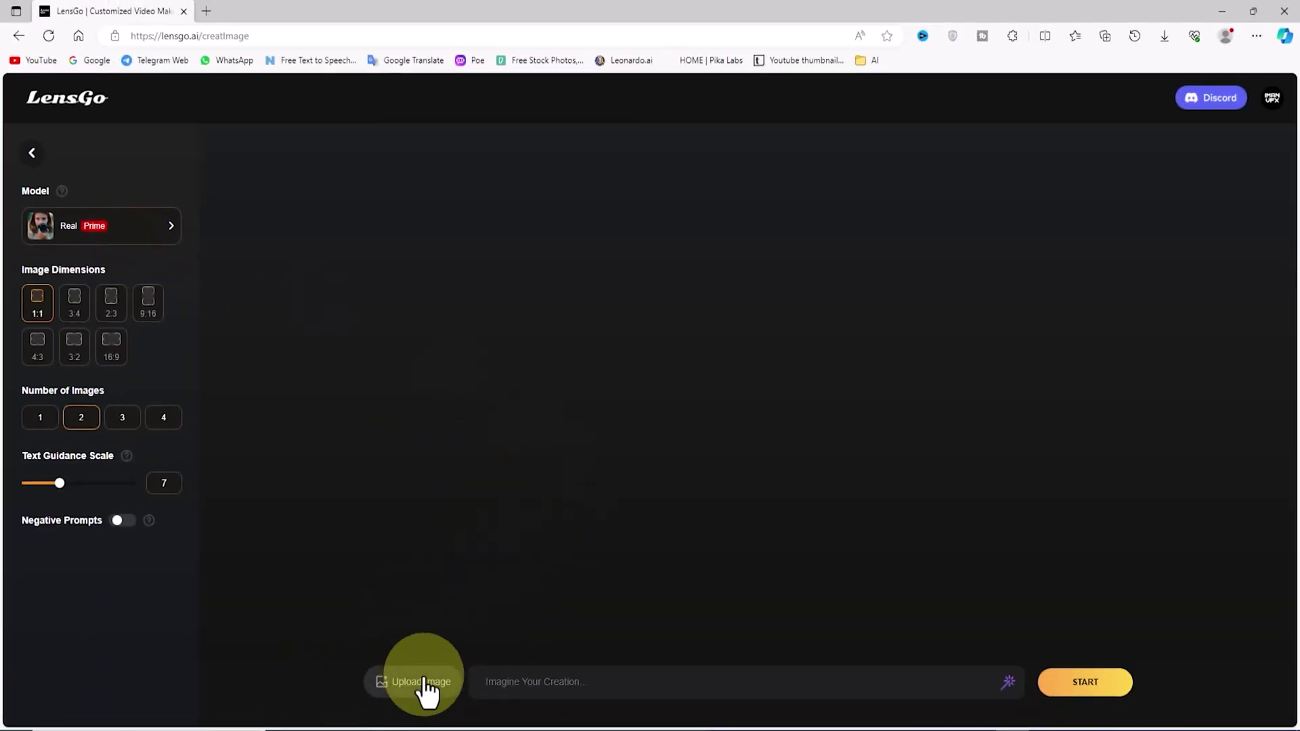
# Upload 01.jpg as the reference image
pyautogui.click(425, 679)
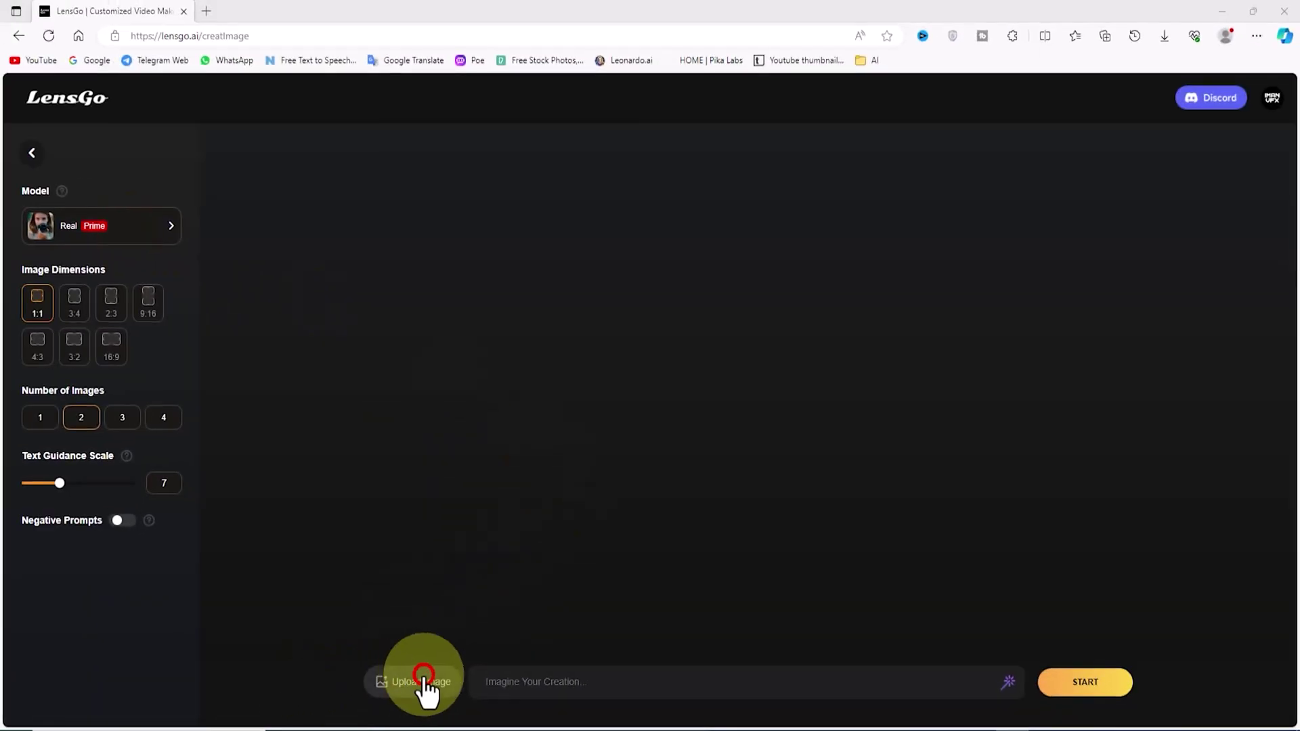
pyautogui.click(405, 282)
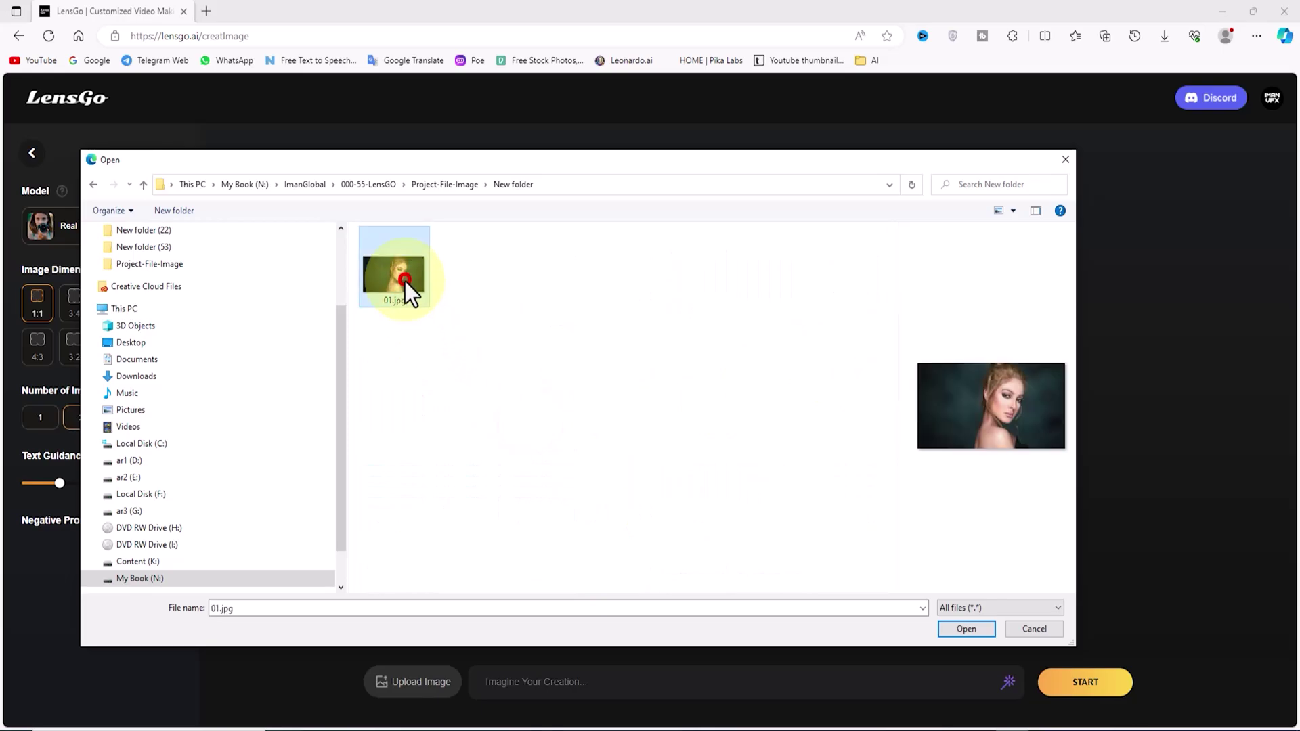
pyautogui.click(966, 629)
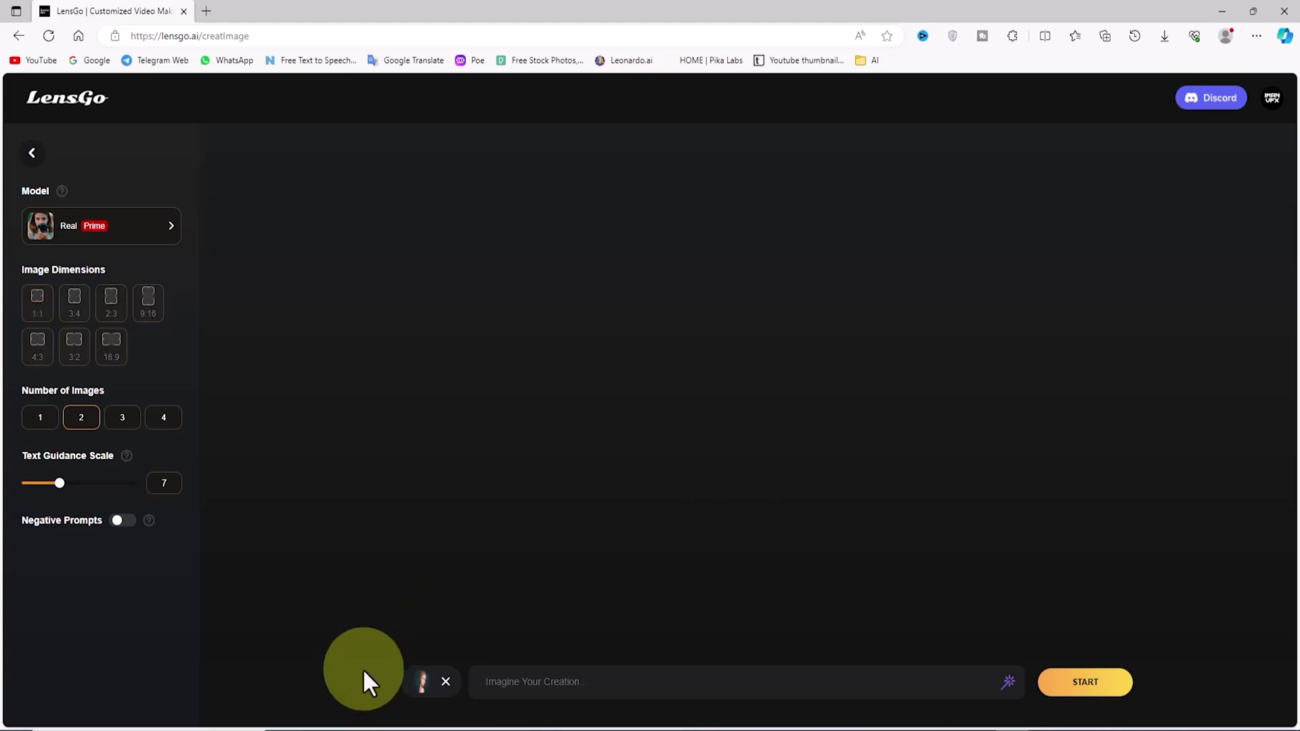
# Paste the Emerald-Goddess-Style prompt, choose Pixar style, set 4 images, and start generating
pyautogui.moveTo(421, 682)
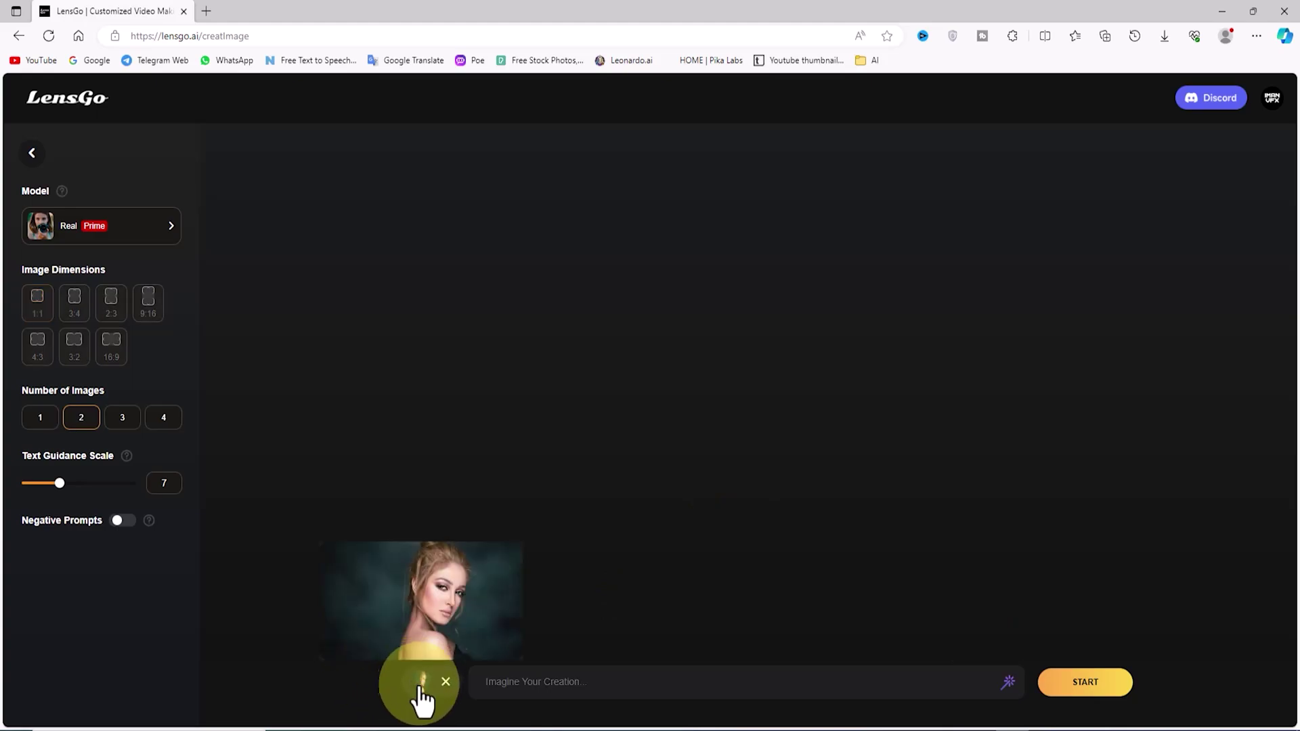
pyautogui.rightClick(598, 681)
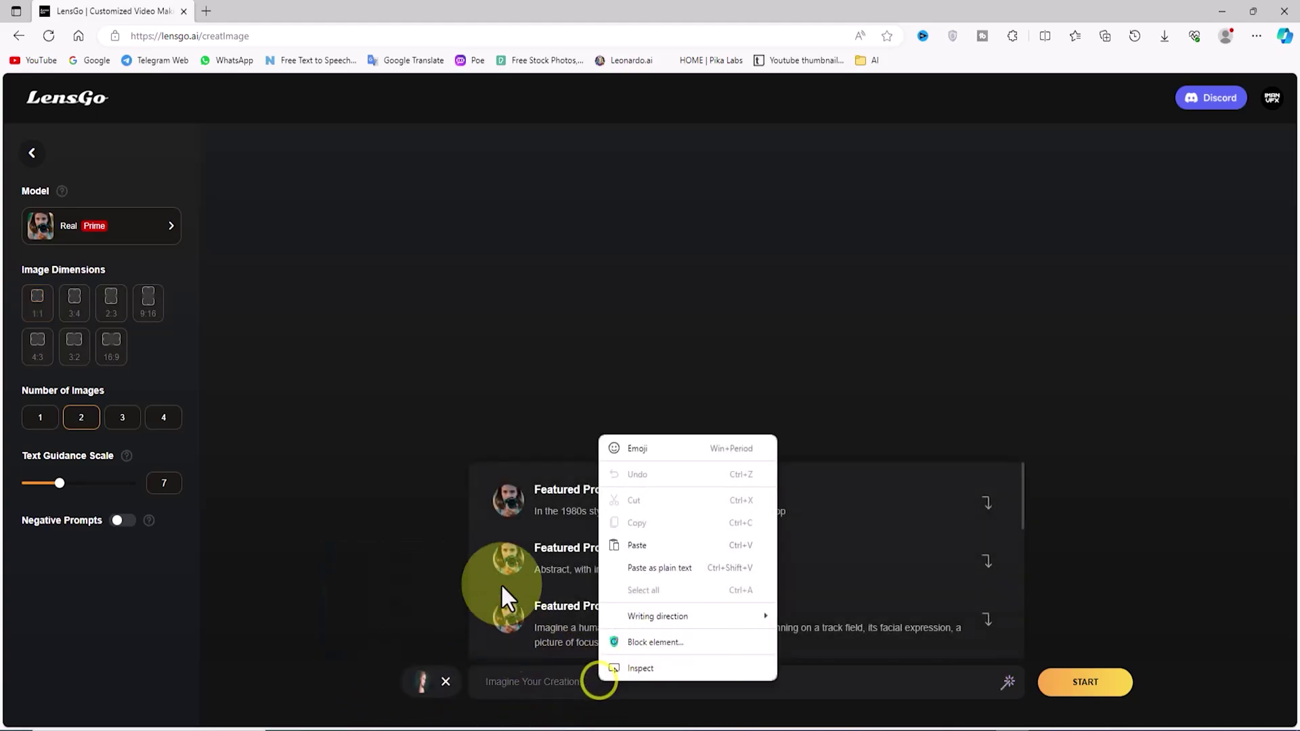
pyautogui.click(696, 548)
pyautogui.click(161, 233)
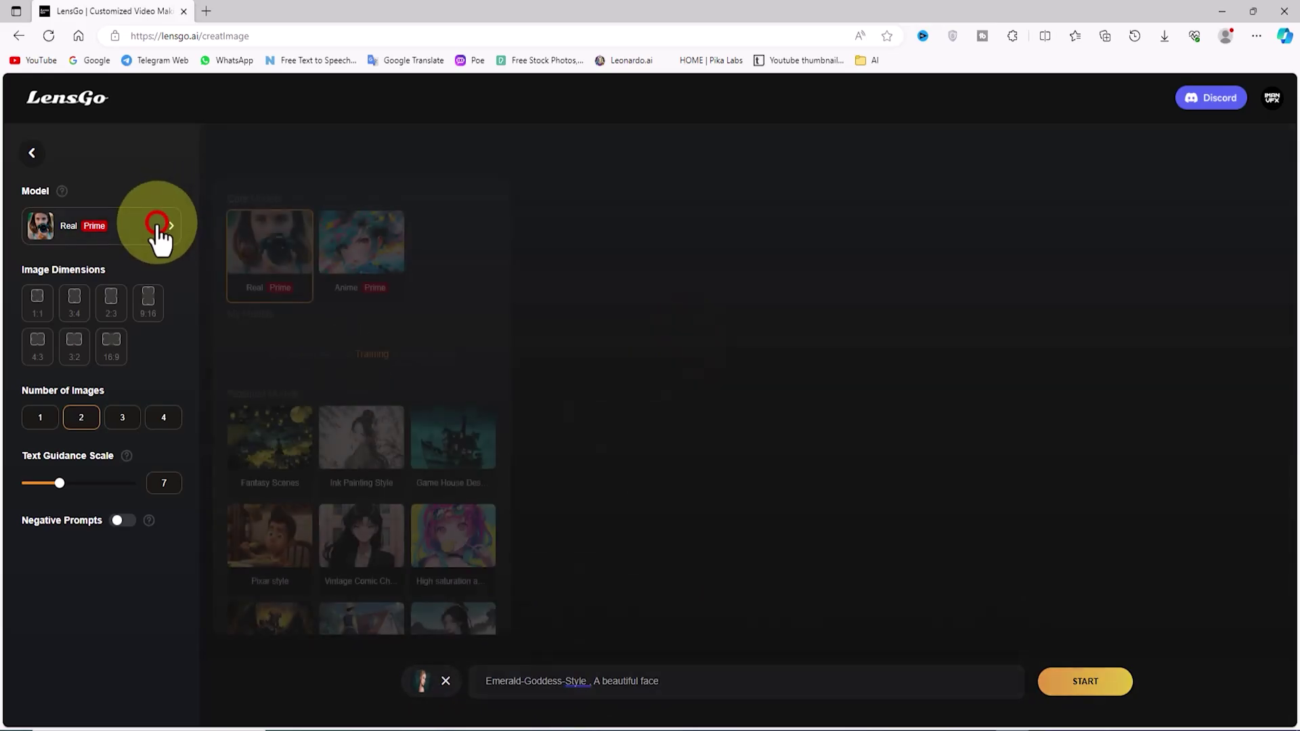
pyautogui.scroll(-1, 291, 372)
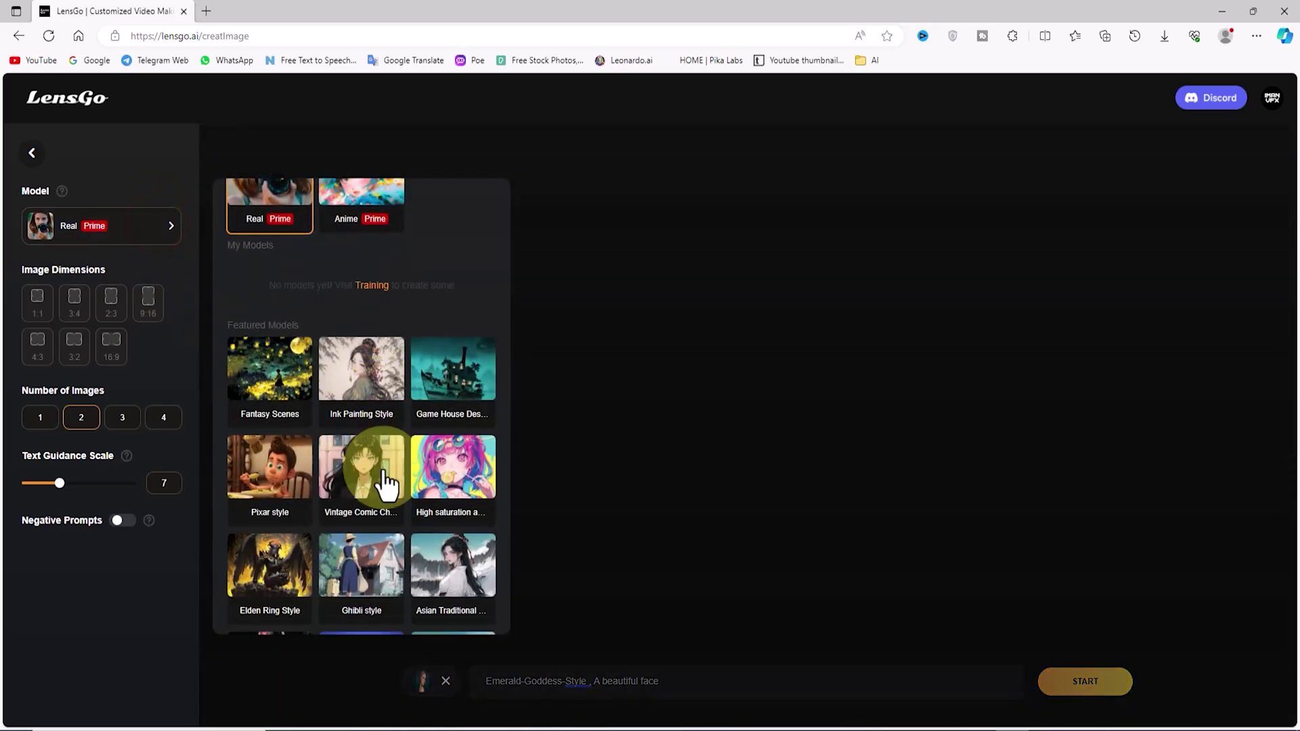
pyautogui.click(303, 487)
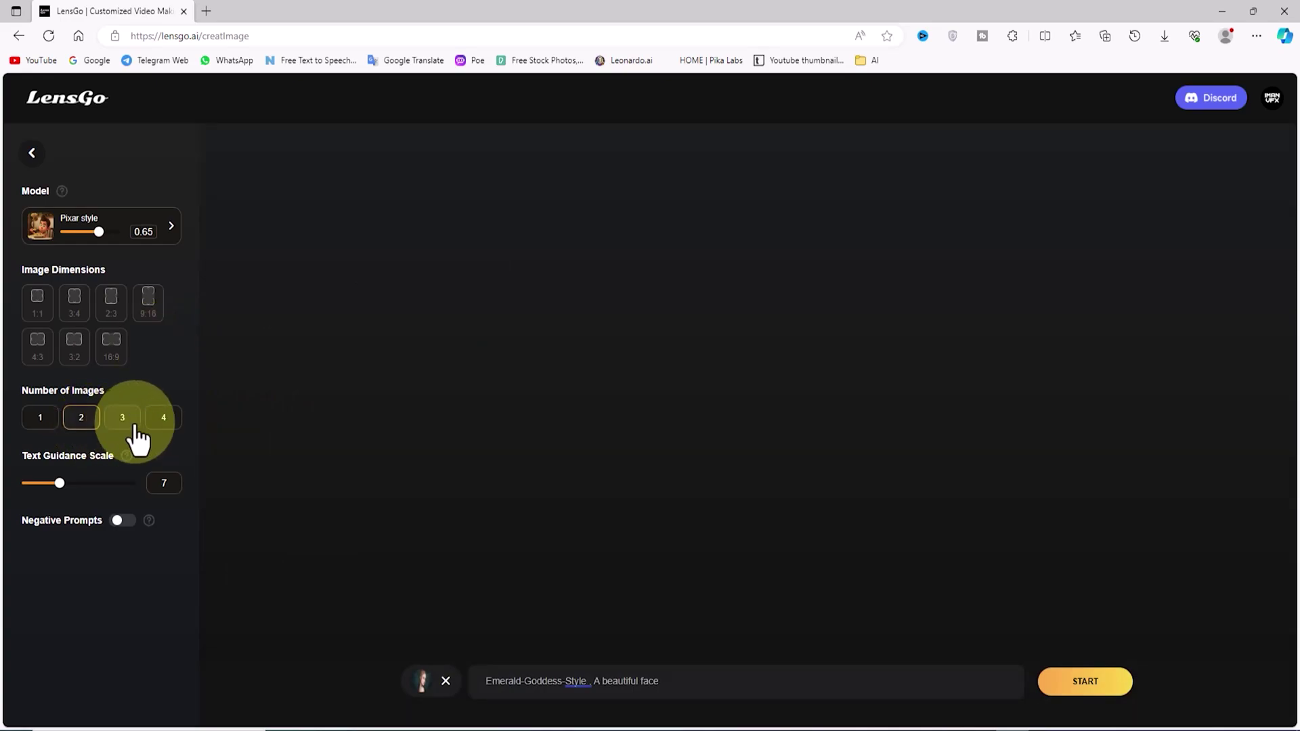
pyautogui.click(171, 421)
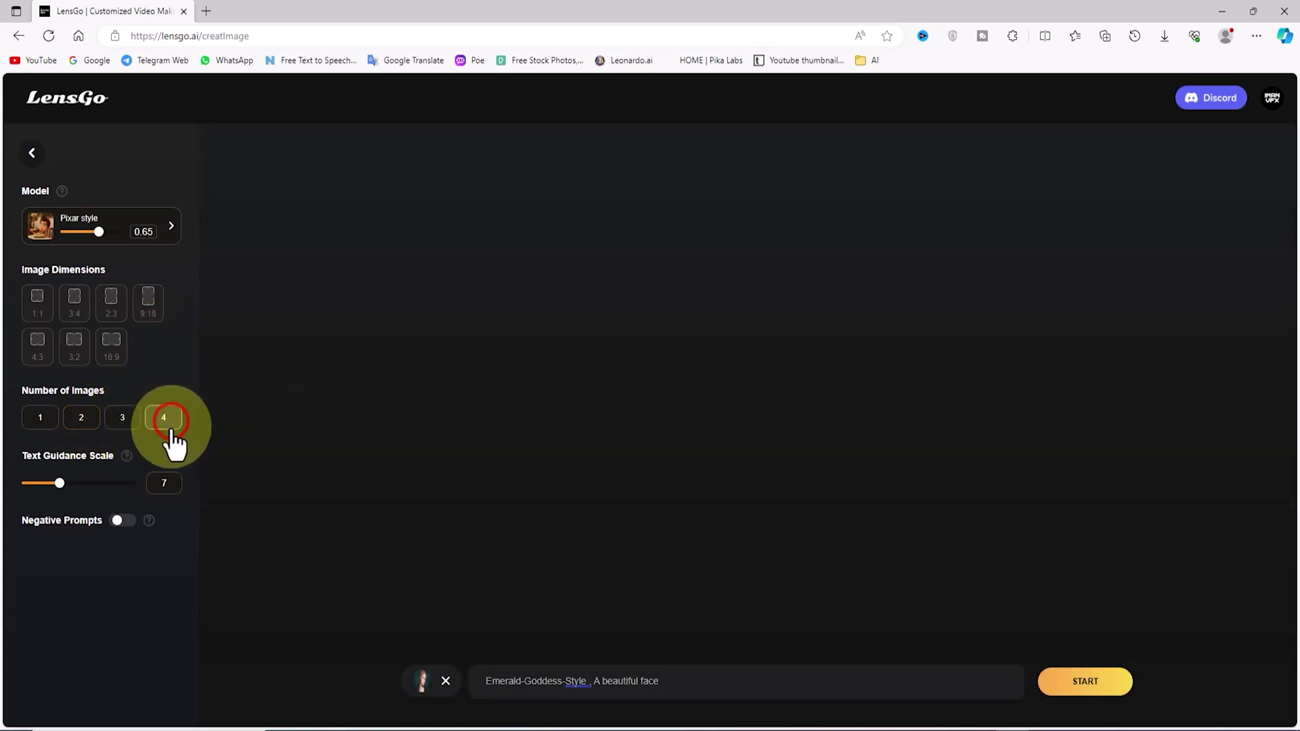
pyautogui.click(1111, 682)
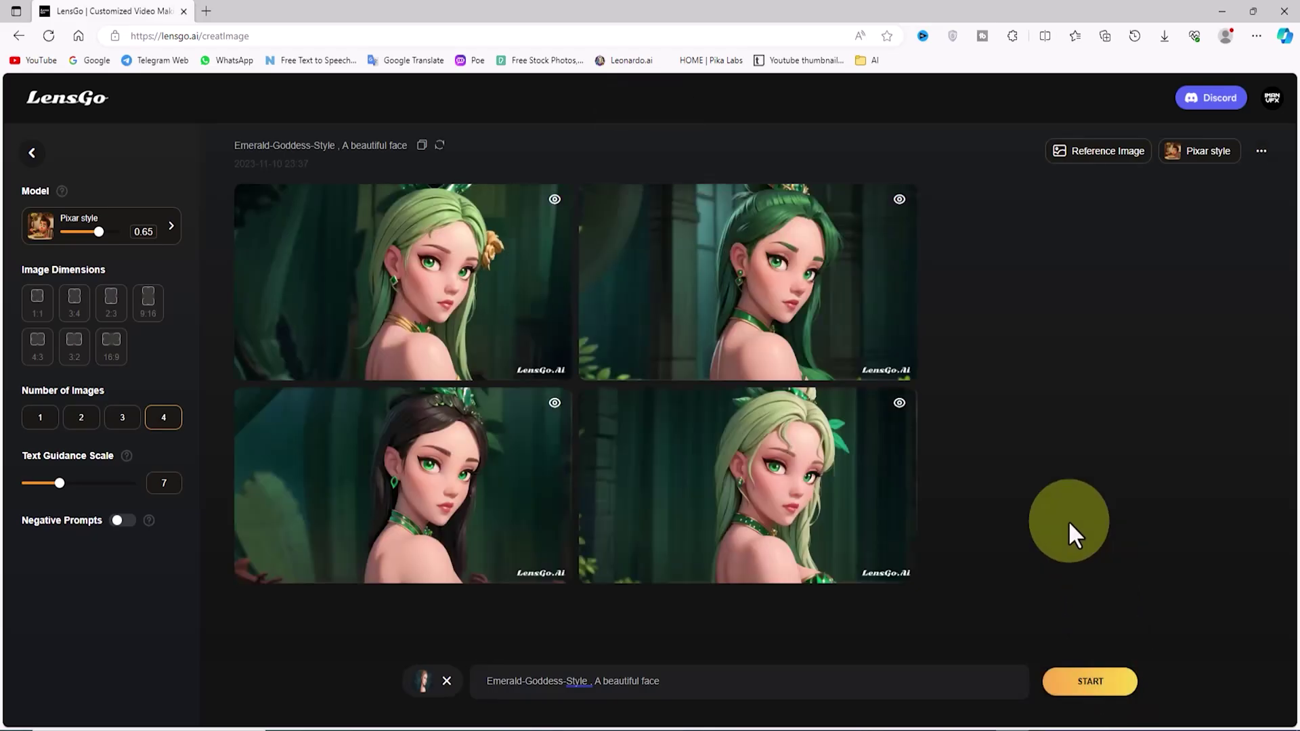
# Browse the new Pixar images, then download the first green-haired one and open it
pyautogui.click(518, 306)
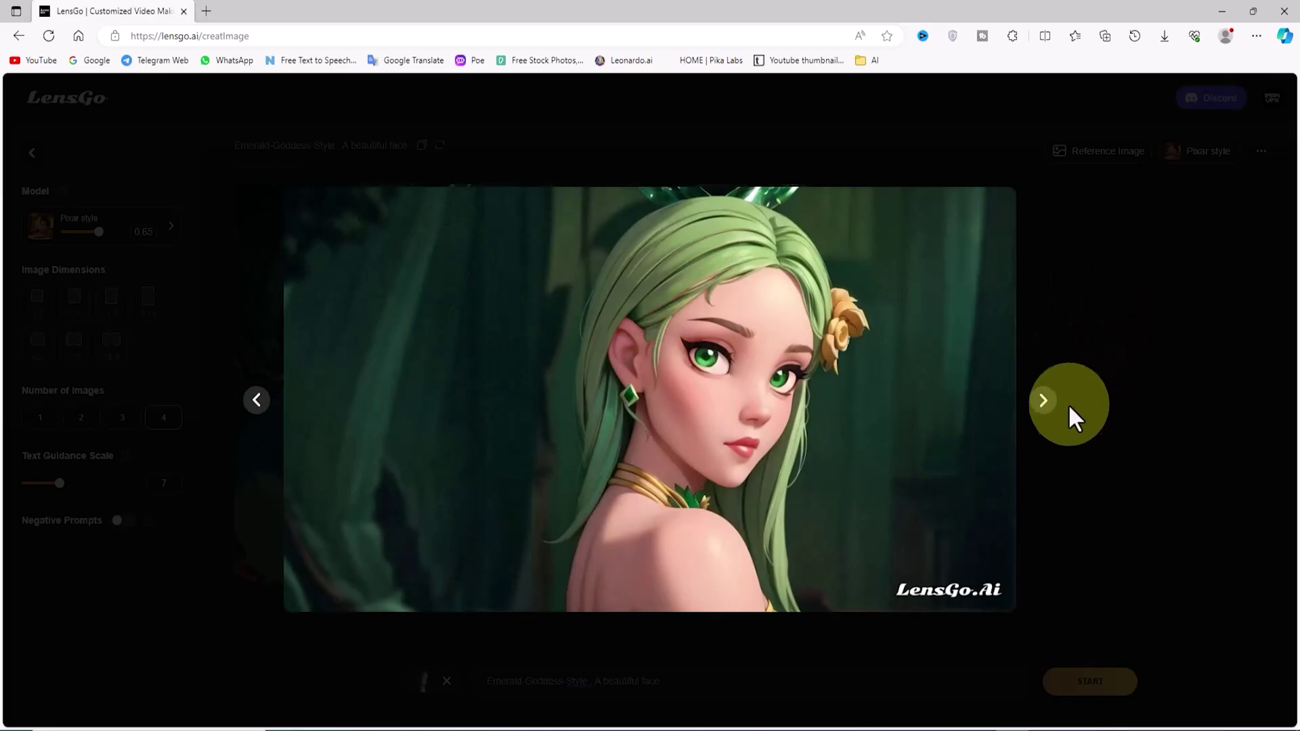
pyautogui.click(1045, 400)
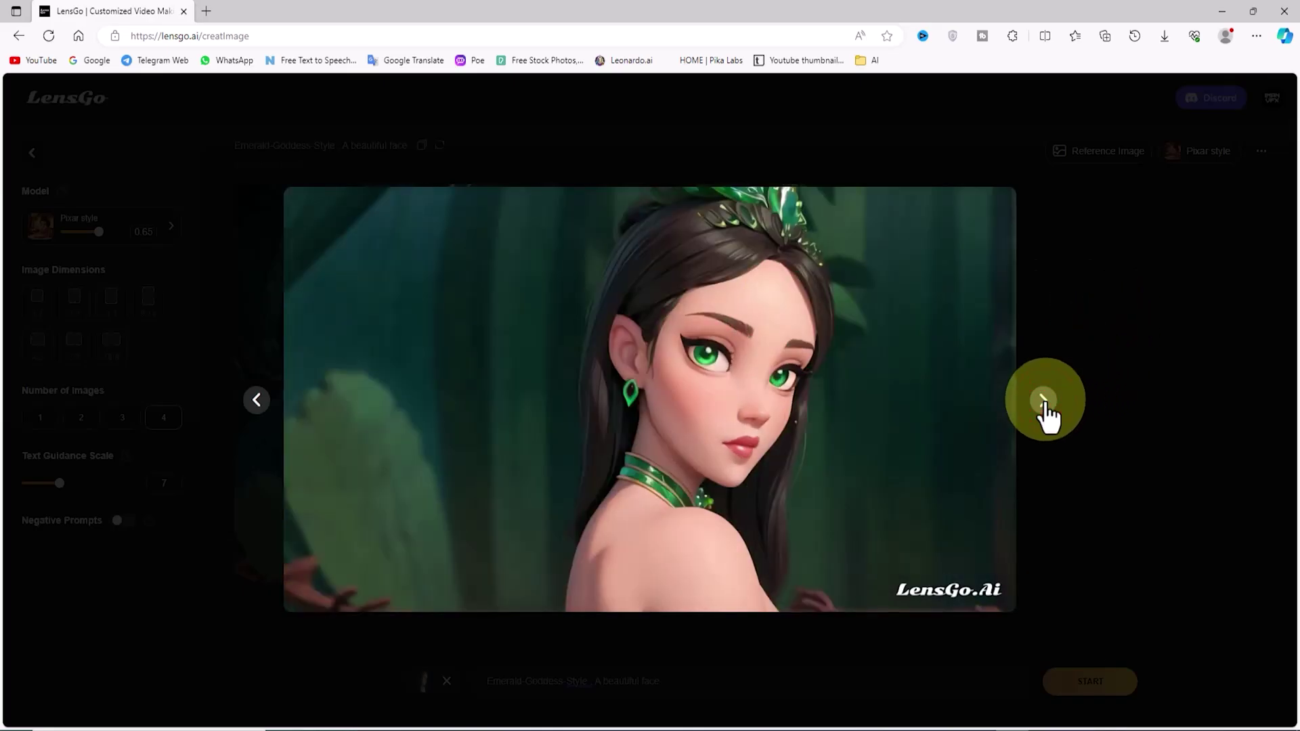
pyautogui.click(1044, 400)
pyautogui.click(1089, 320)
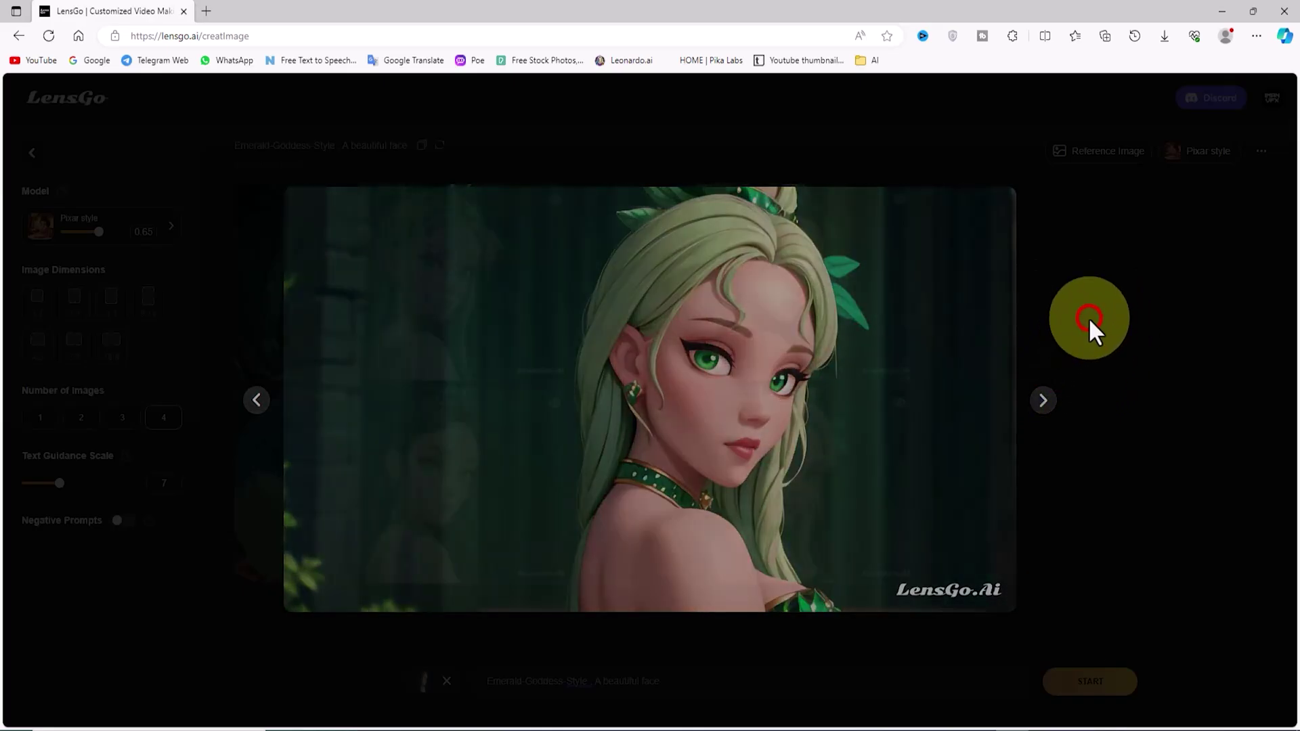
pyautogui.click(404, 360)
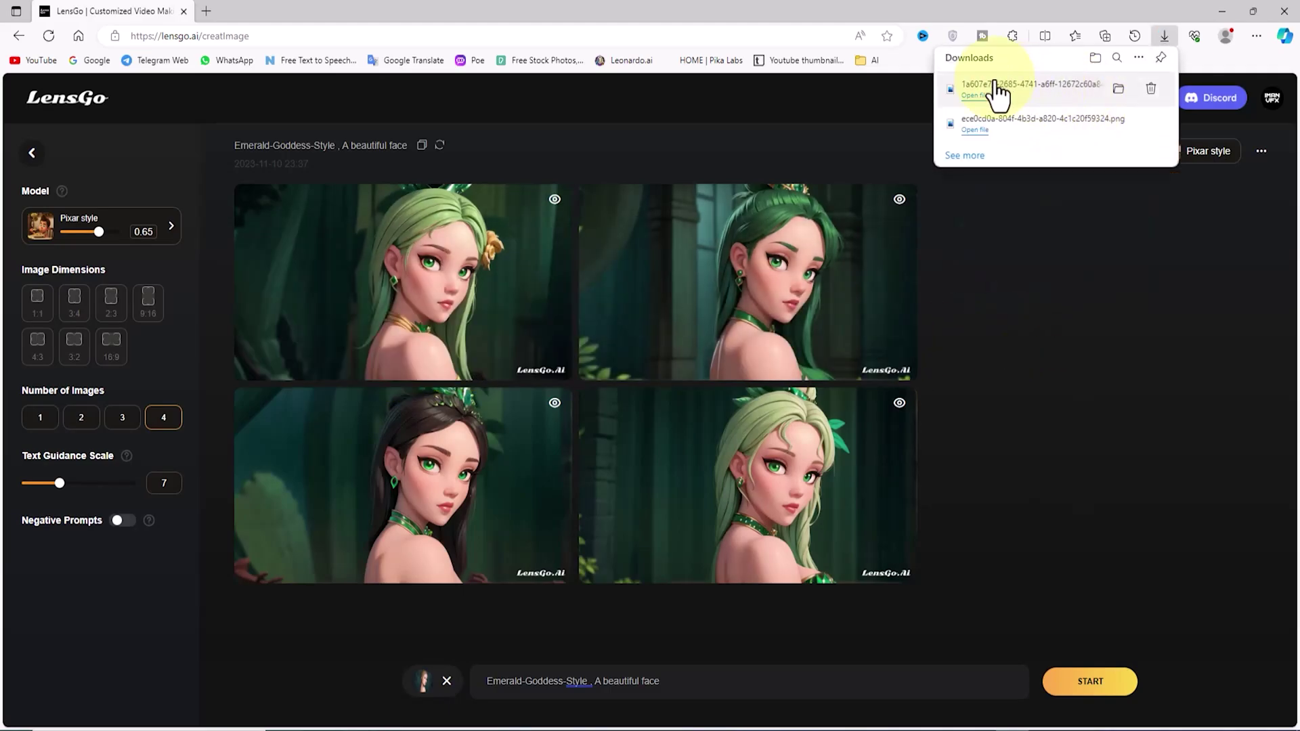
pyautogui.click(969, 86)
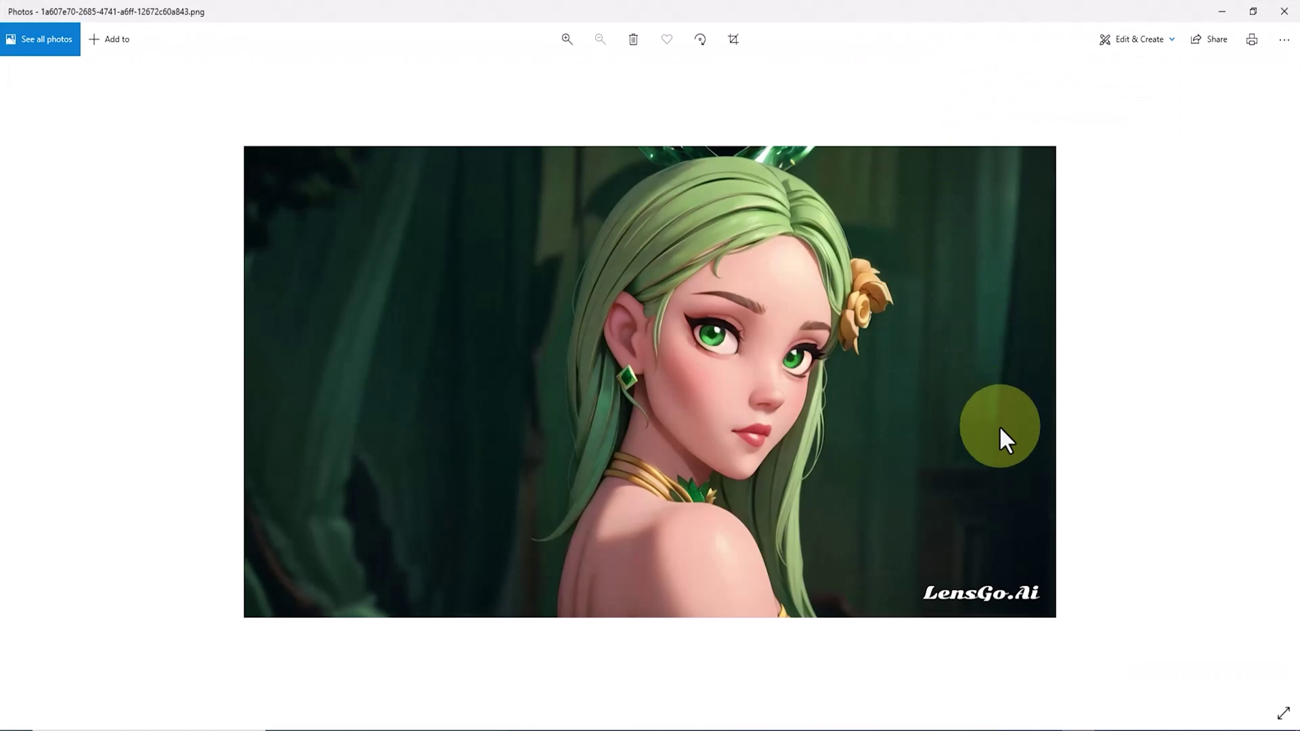
pyautogui.scroll(4, 1005, 439)
pyautogui.scroll(-2, 1005, 439)
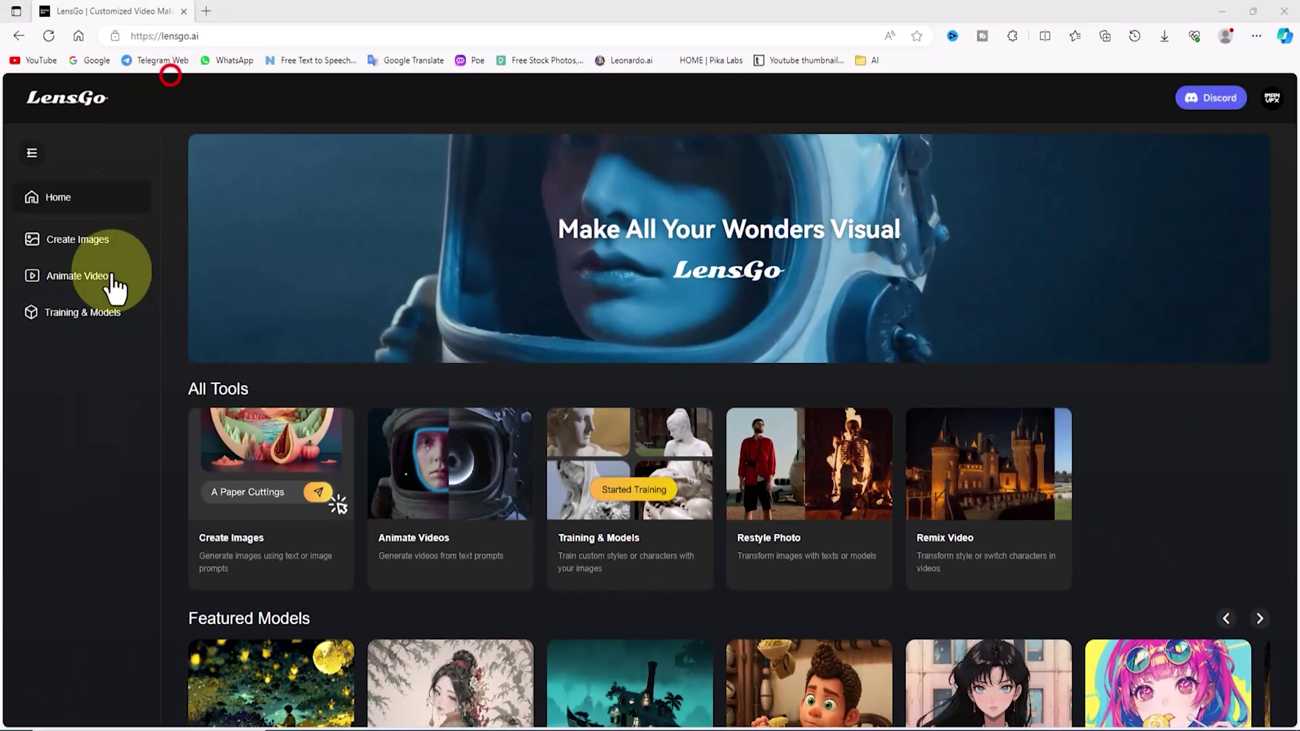
# Return to the home page and go to the Animate Videos page
pyautogui.click(111, 561)
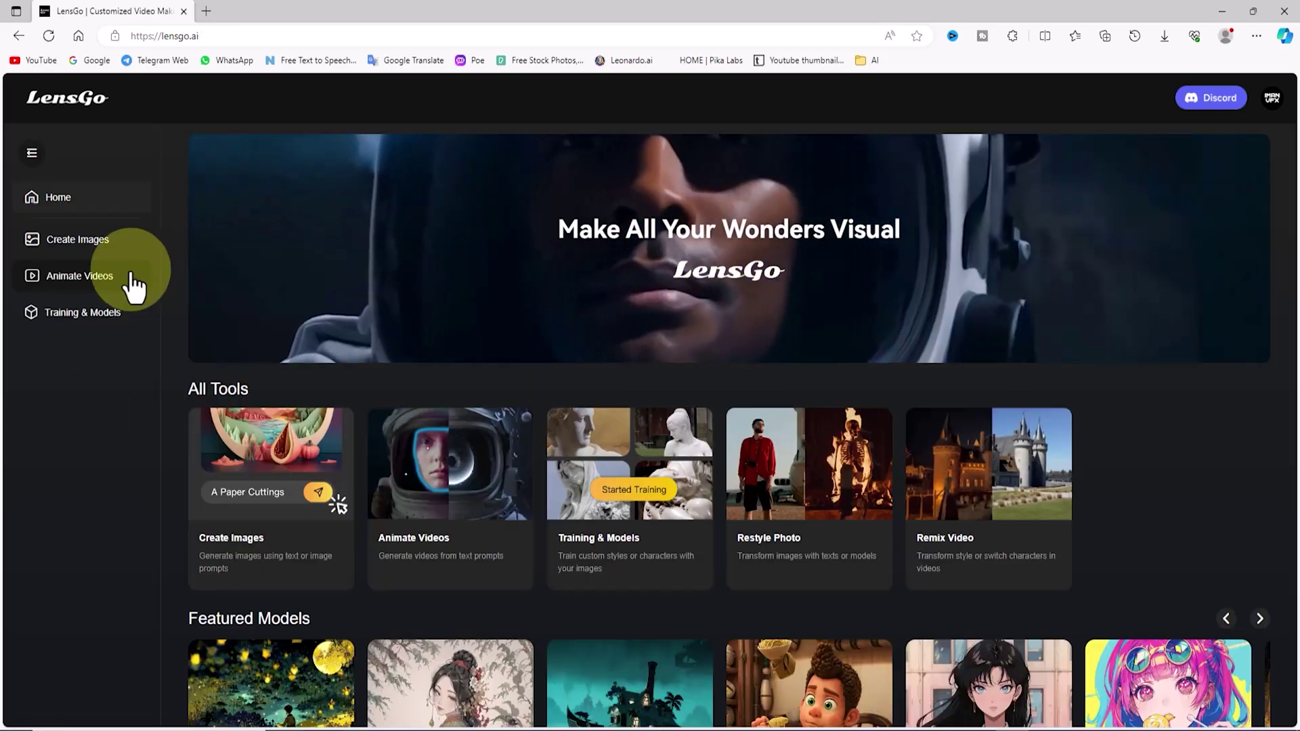
pyautogui.click(130, 276)
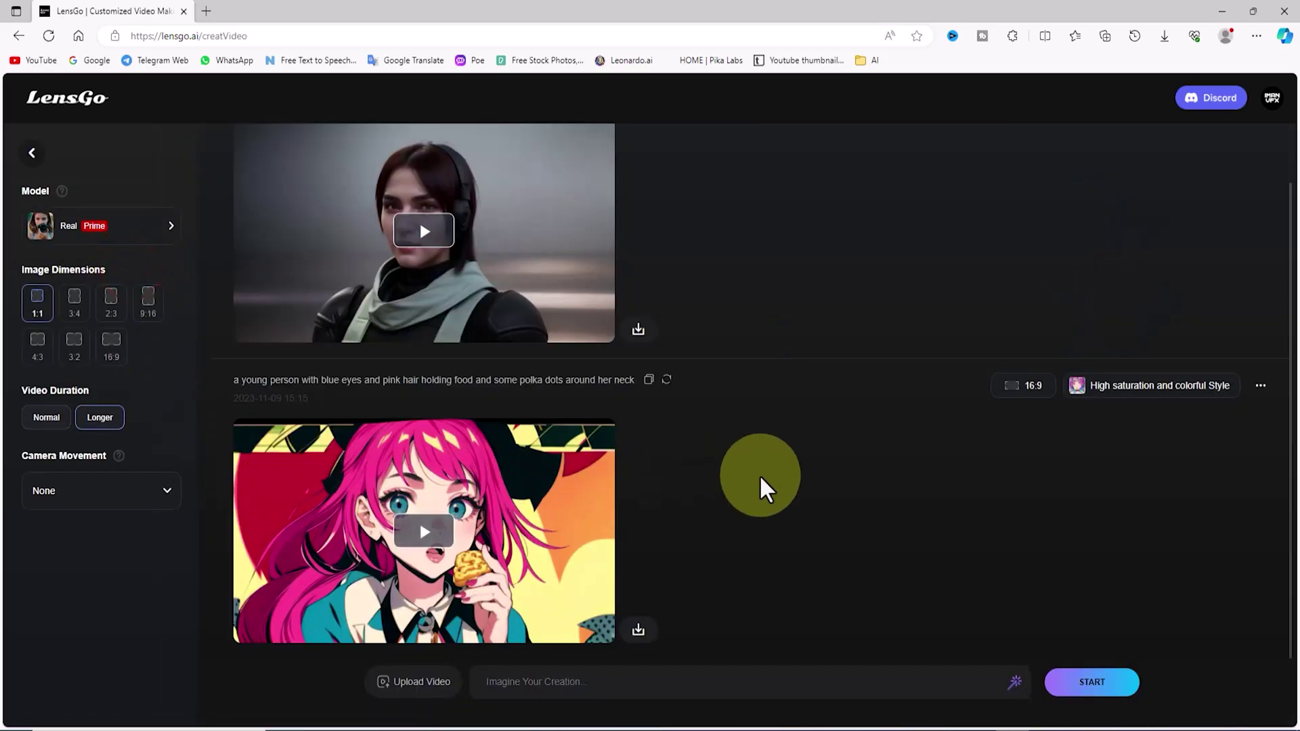
# Paste the joker steampunk robot prompt and dismiss the featured prompt suggestions
pyautogui.rightClick(631, 682)
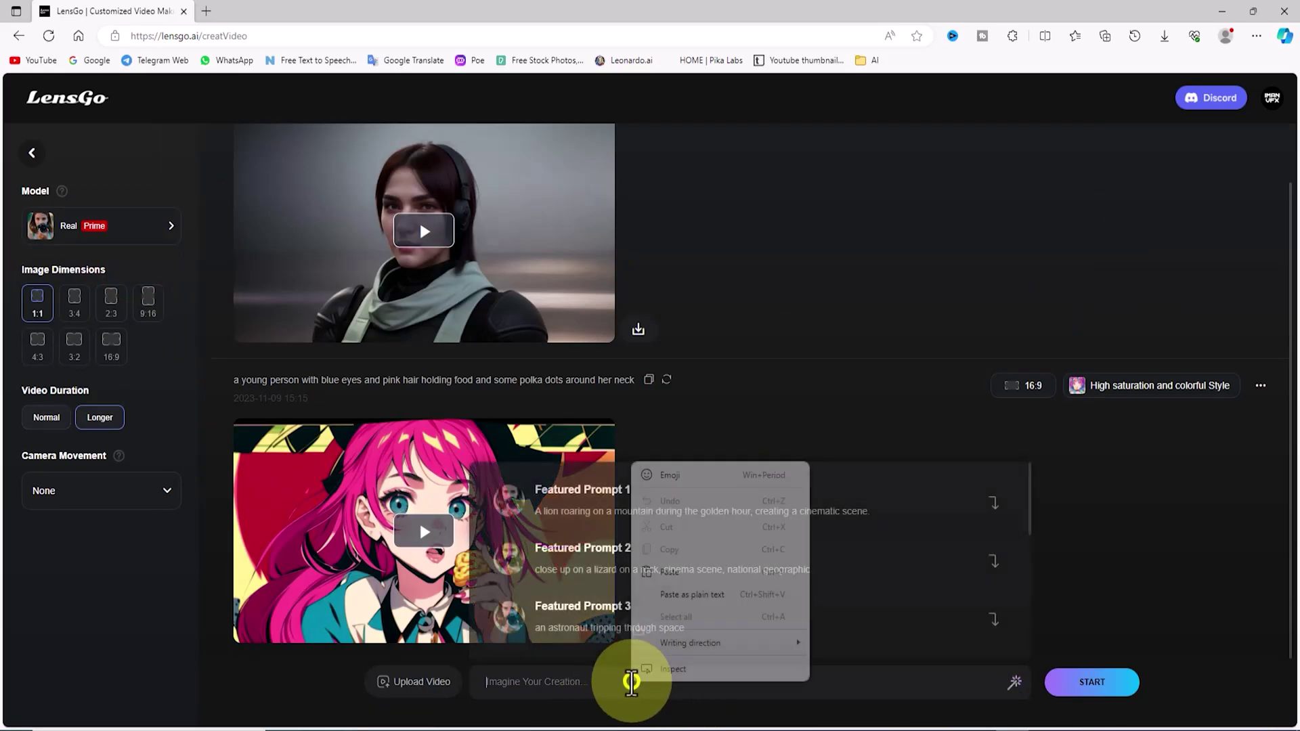
pyautogui.click(738, 574)
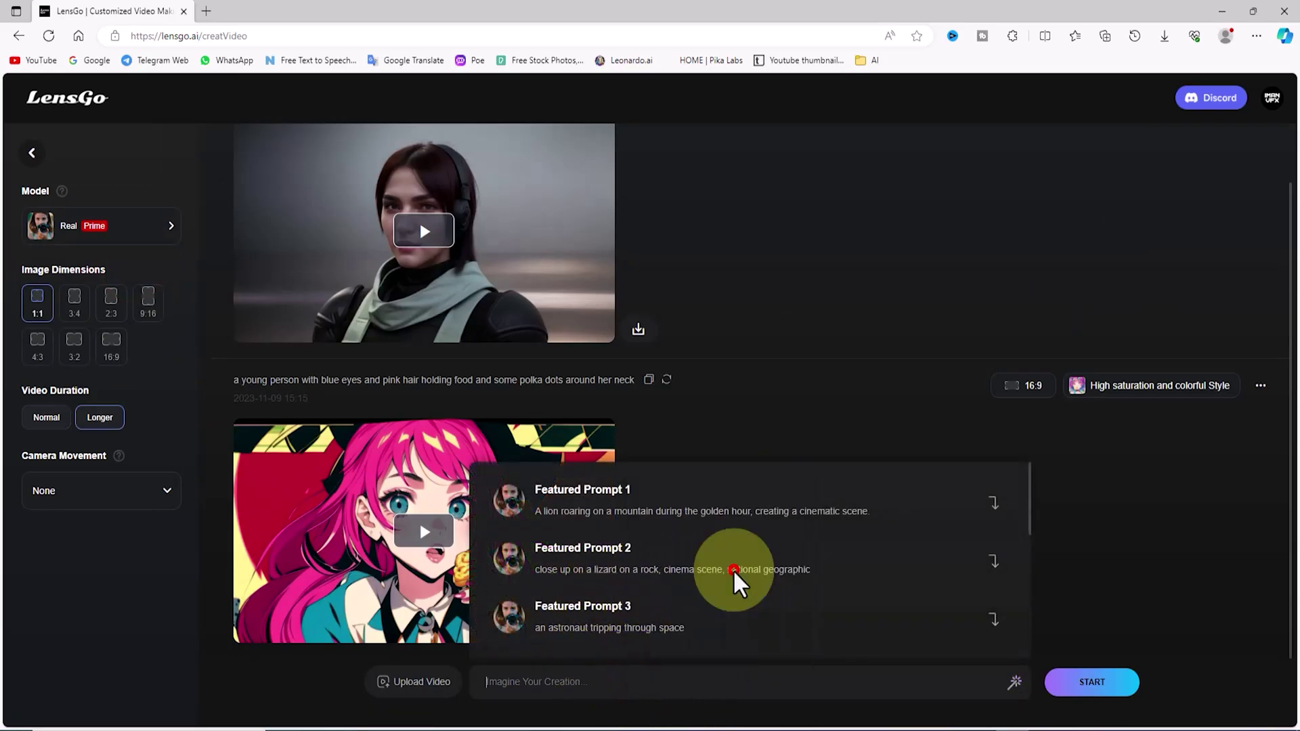
pyautogui.click(1136, 617)
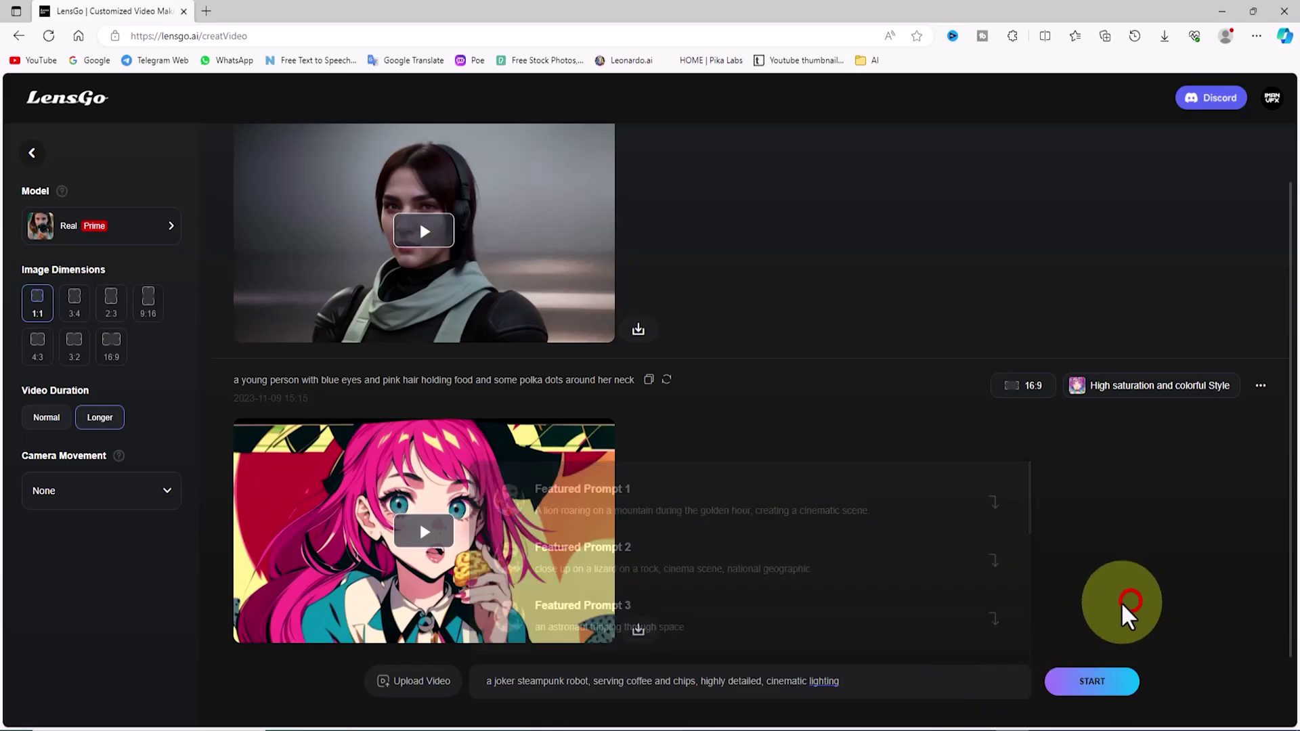
# Choose Pixar style, 16:9 aspect ratio, and Zoom In camera movement
pyautogui.click(149, 250)
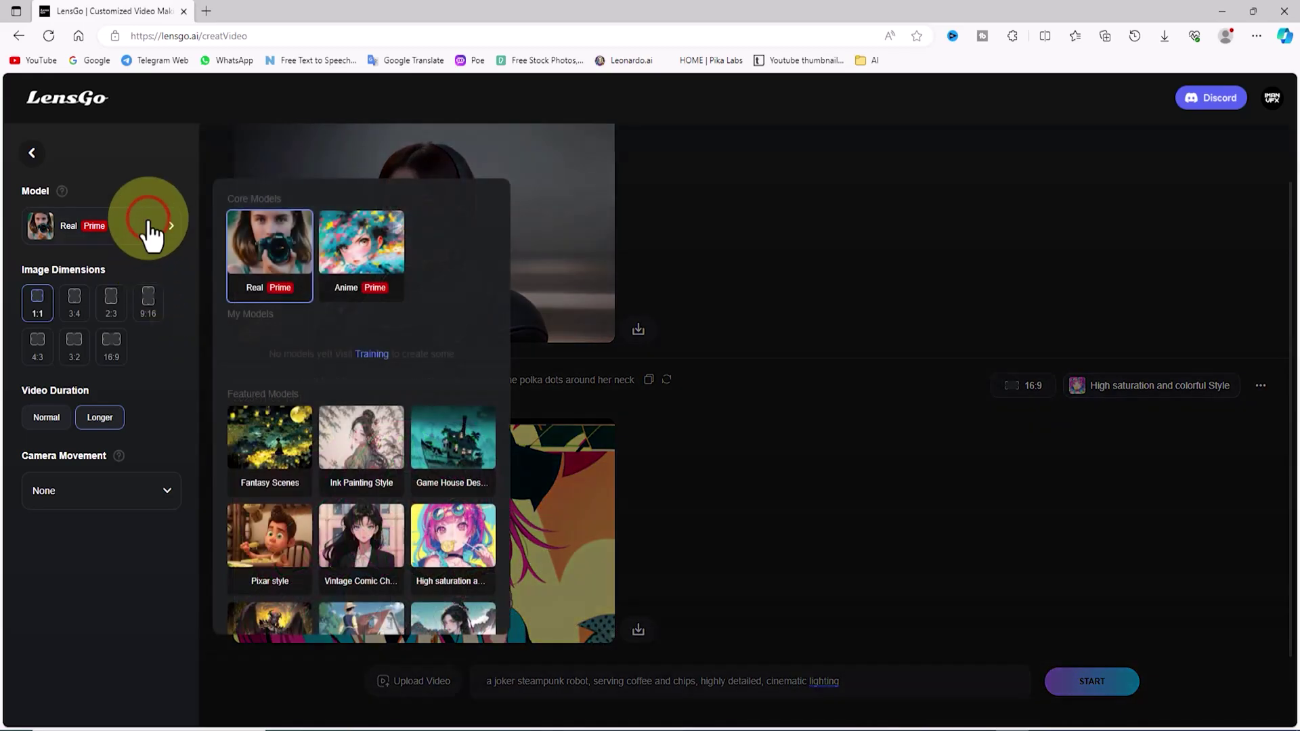
pyautogui.scroll(-4, 406, 537)
pyautogui.scroll(2, 383, 566)
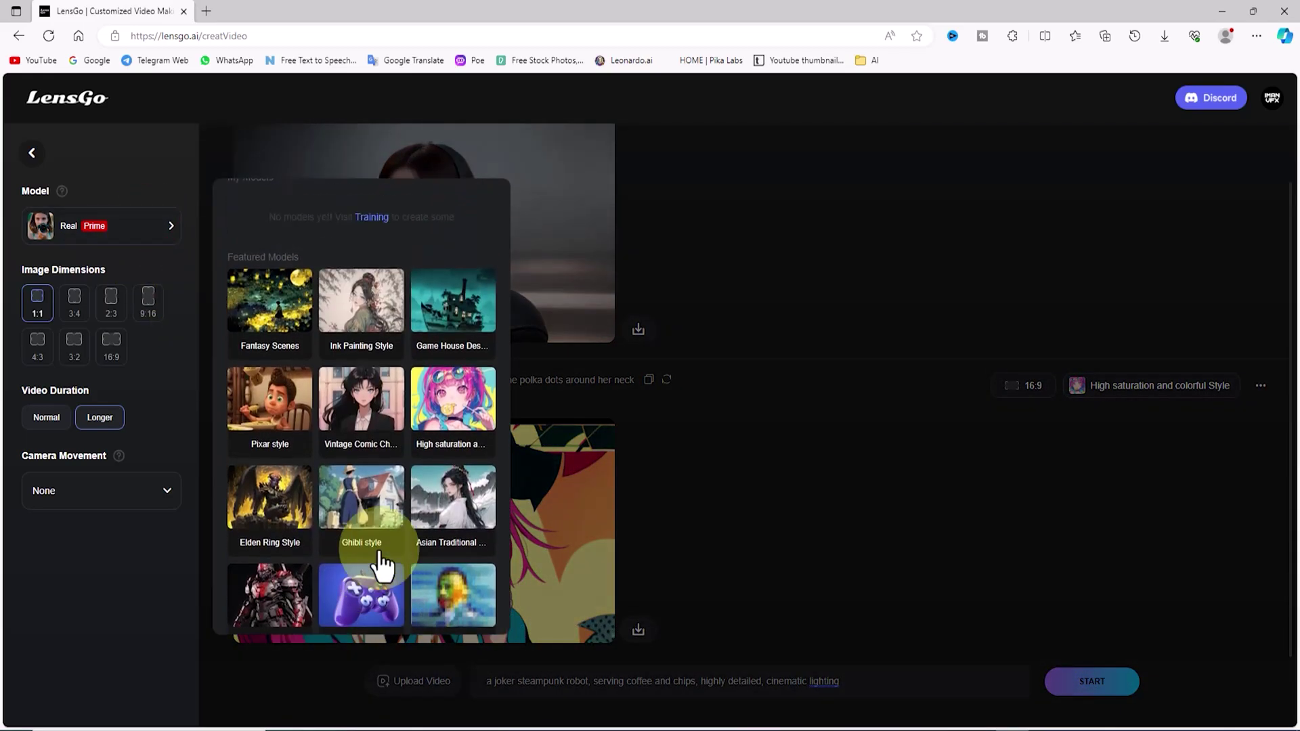
pyautogui.click(296, 392)
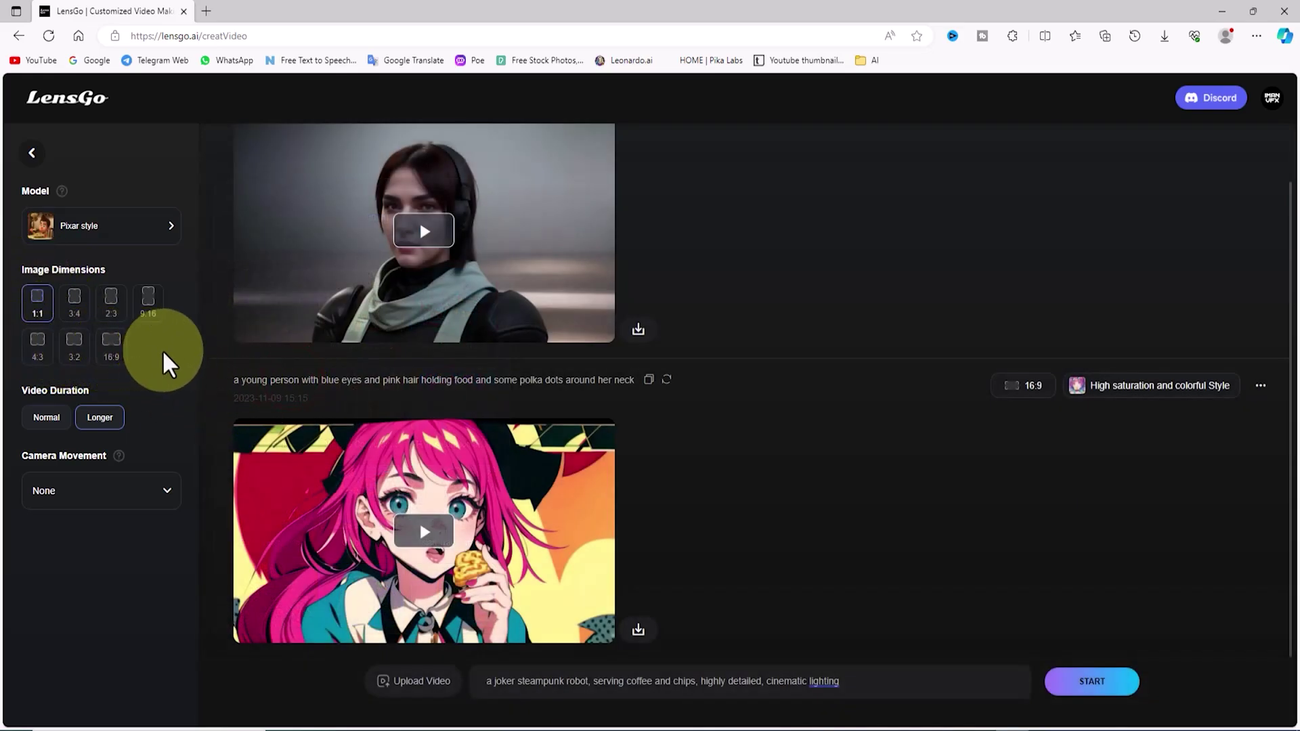
pyautogui.click(112, 347)
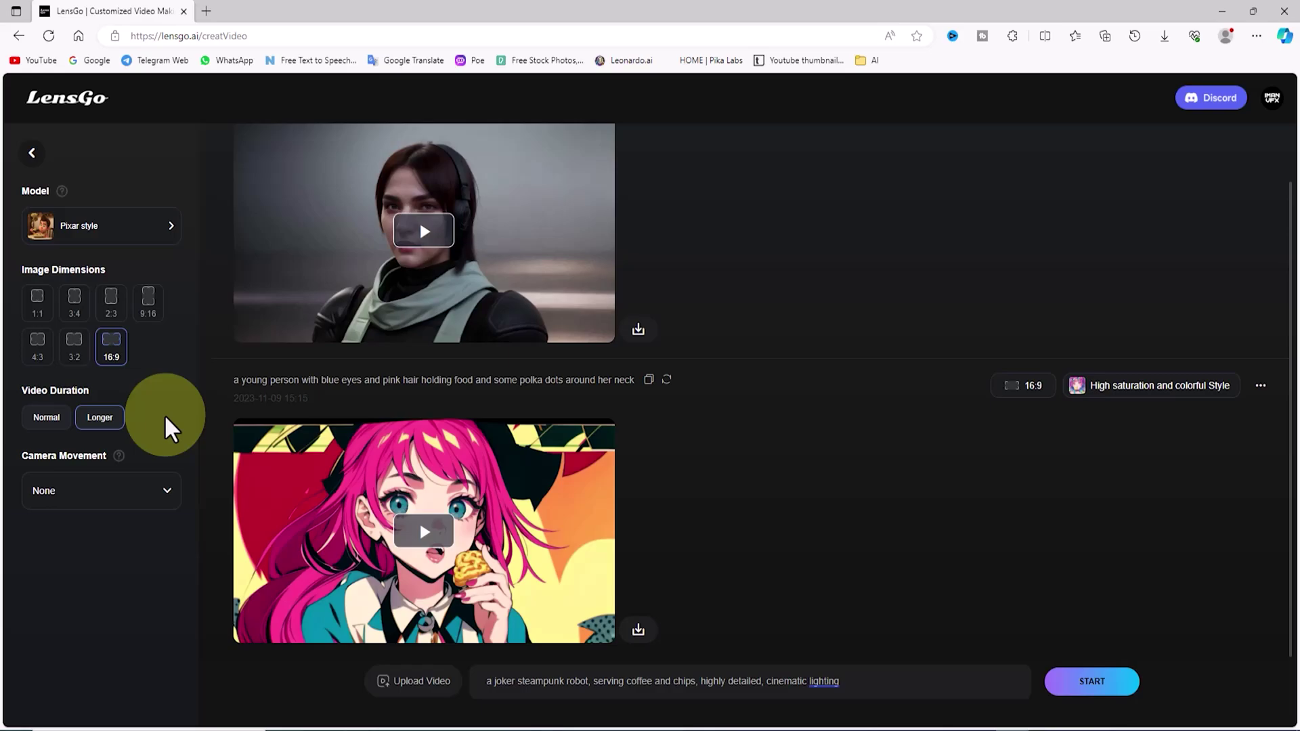
pyautogui.click(168, 498)
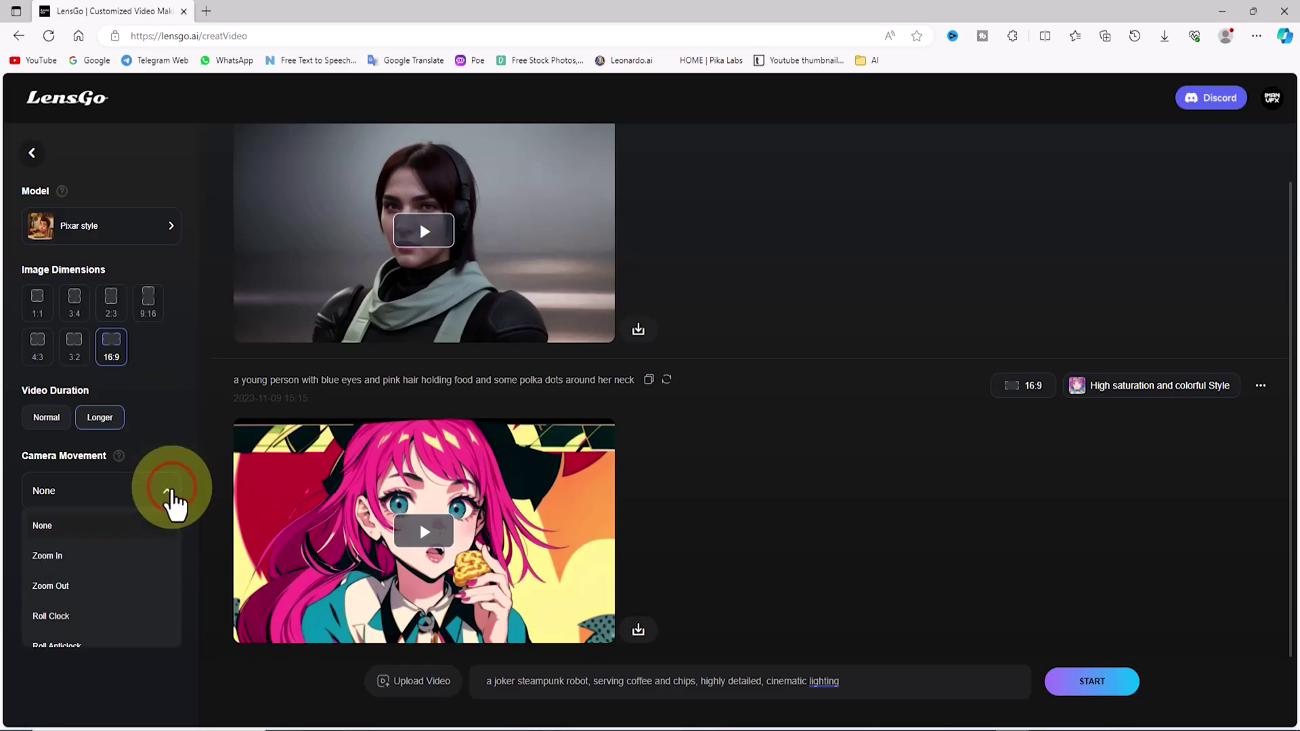
pyautogui.scroll(-2, 101, 609)
pyautogui.scroll(2, 105, 609)
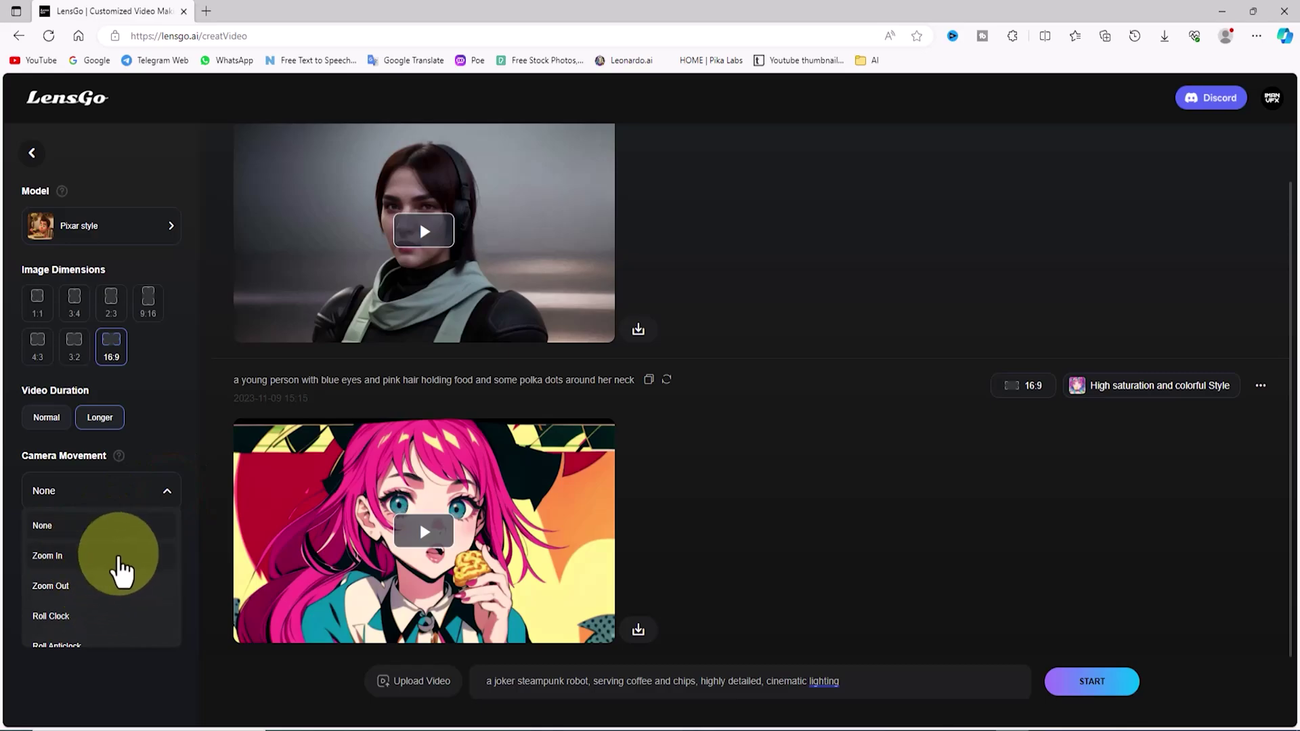
pyautogui.click(150, 556)
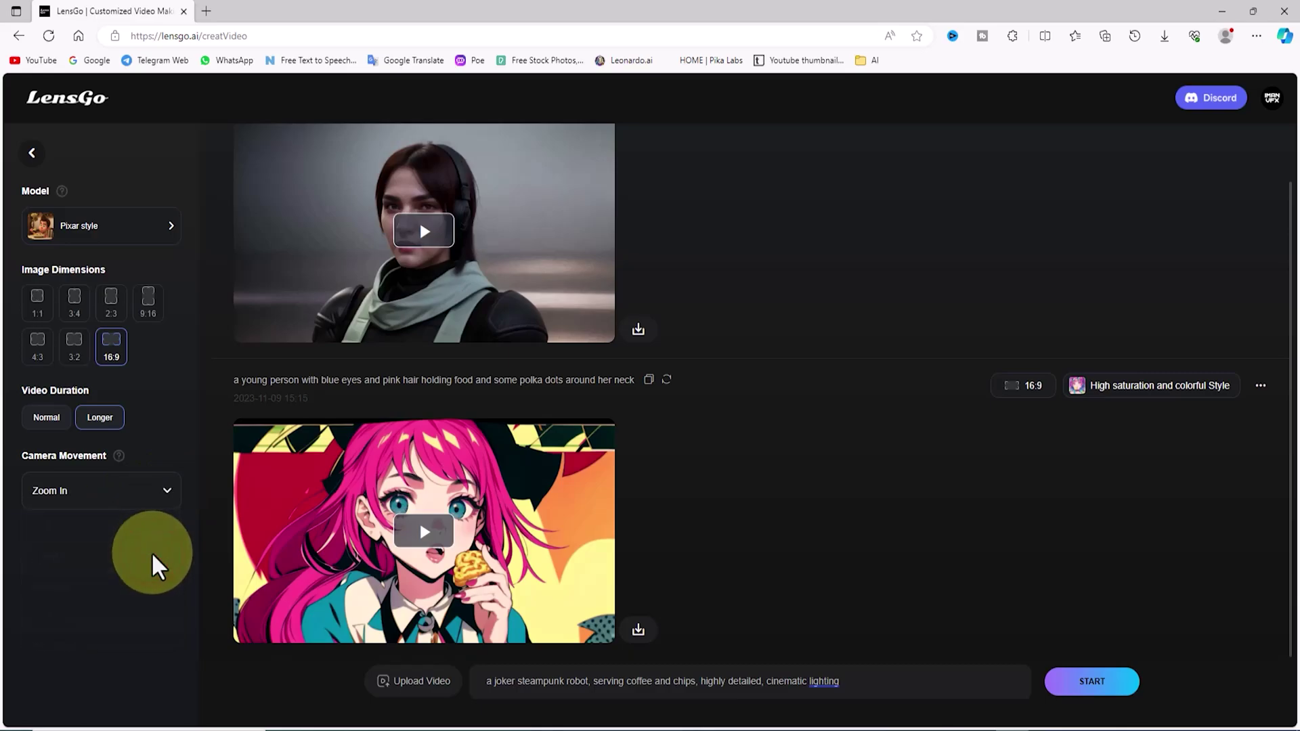
# Generate the Pixar joker robot video and watch it full screen
pyautogui.click(1122, 684)
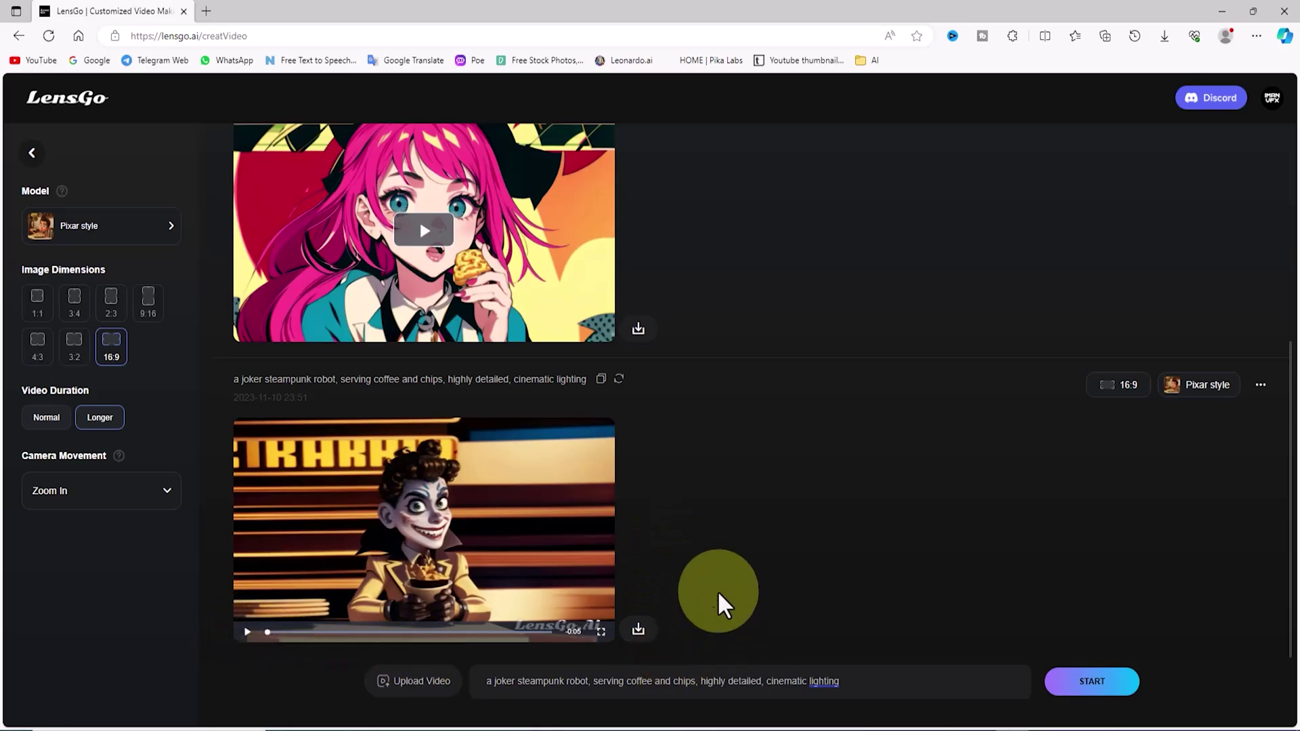
pyautogui.click(600, 631)
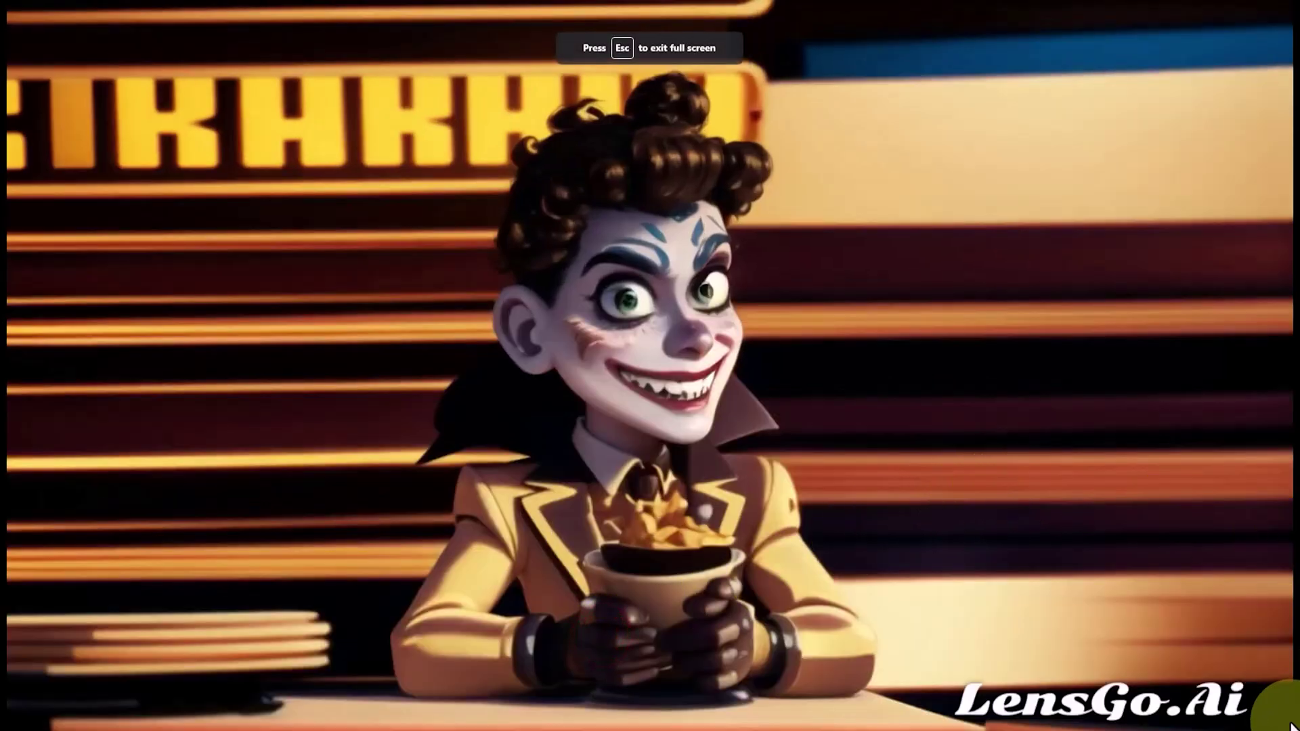
pyautogui.press('Escape')
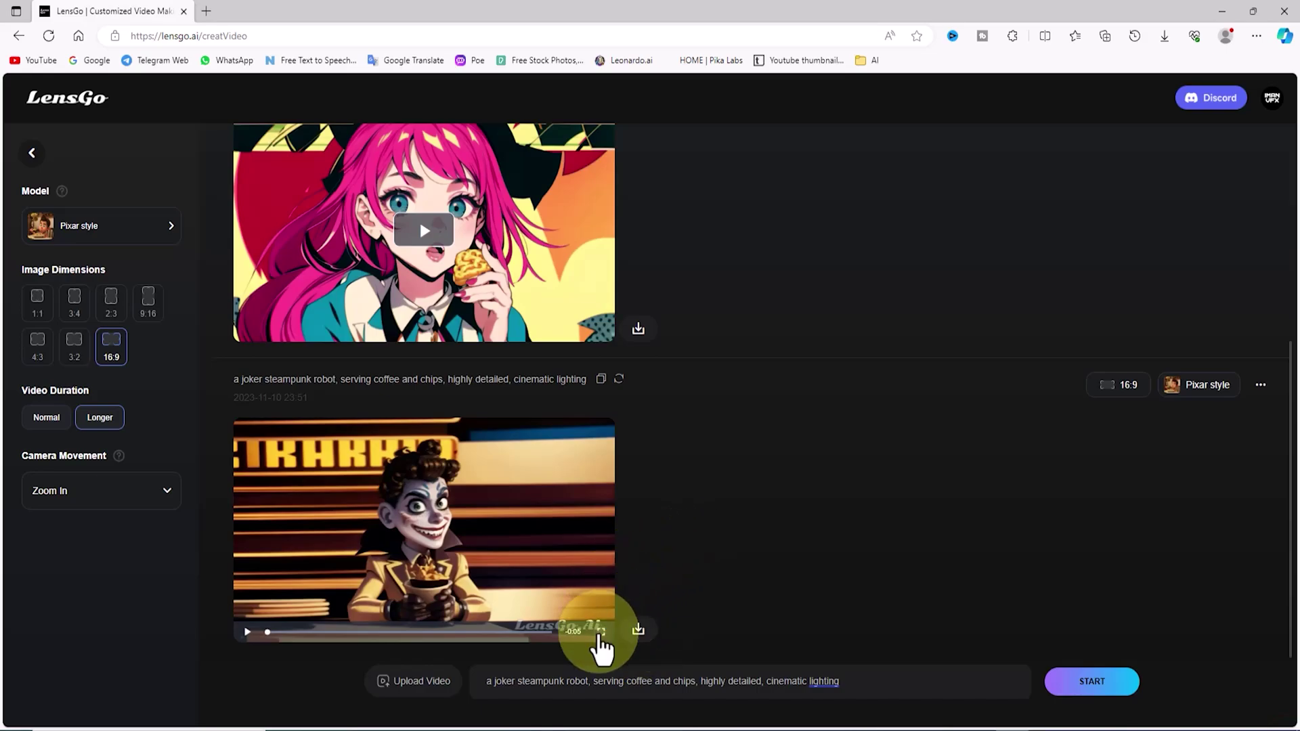
# Switch to the Real model with Longer duration and generate the video again
pyautogui.click(165, 229)
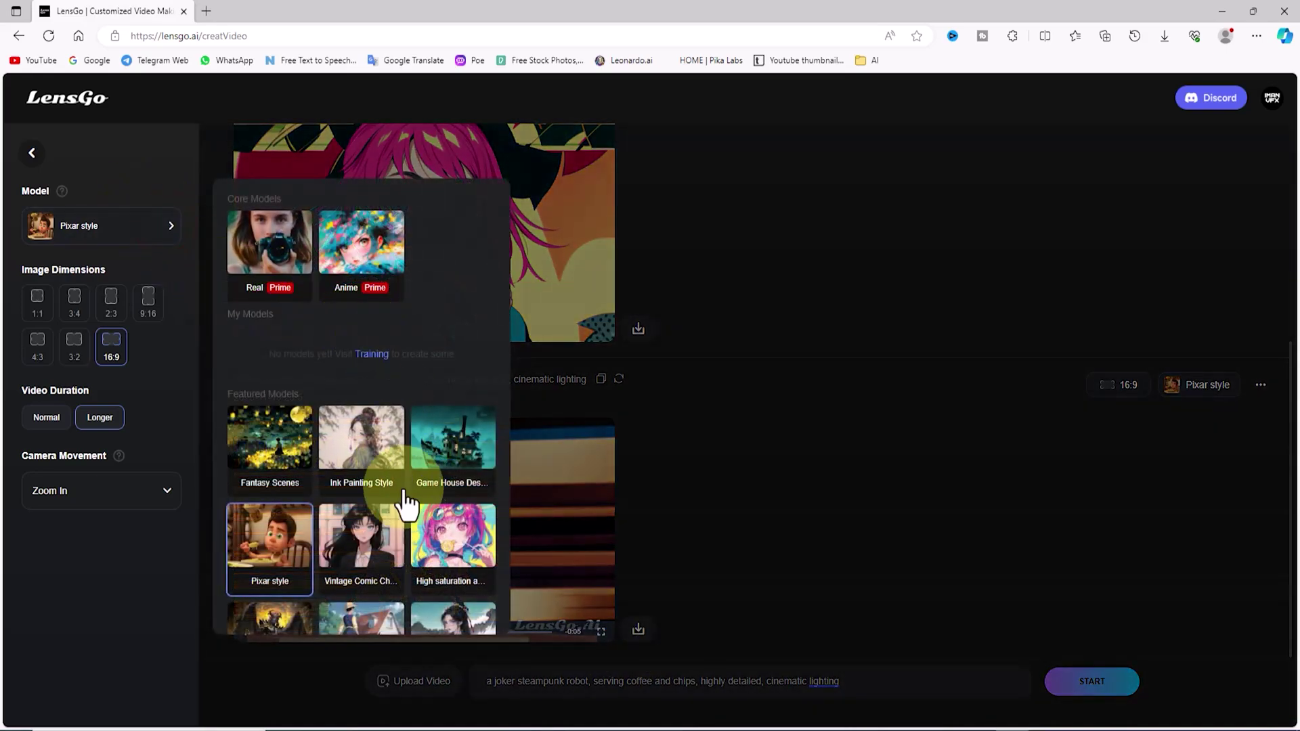
pyautogui.scroll(-5, 407, 505)
pyautogui.scroll(5, 407, 505)
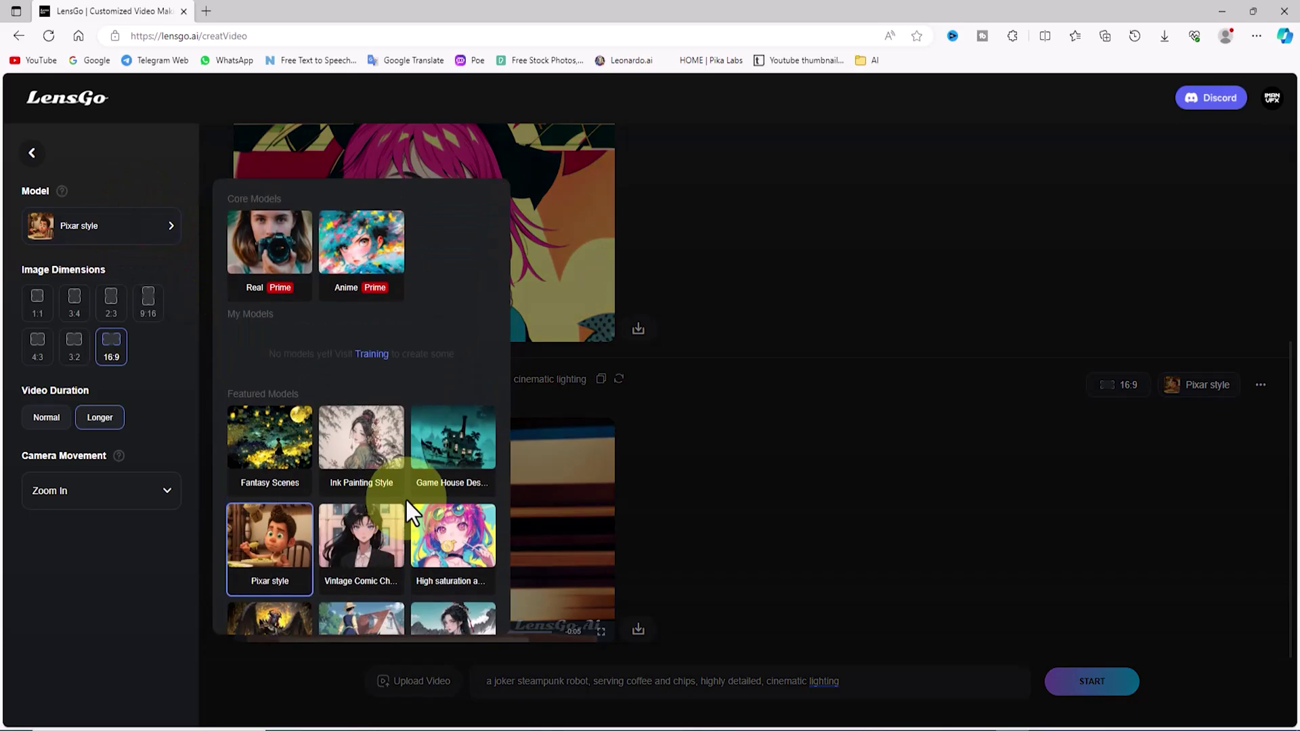
pyautogui.click(293, 256)
pyautogui.click(102, 417)
pyautogui.click(1117, 684)
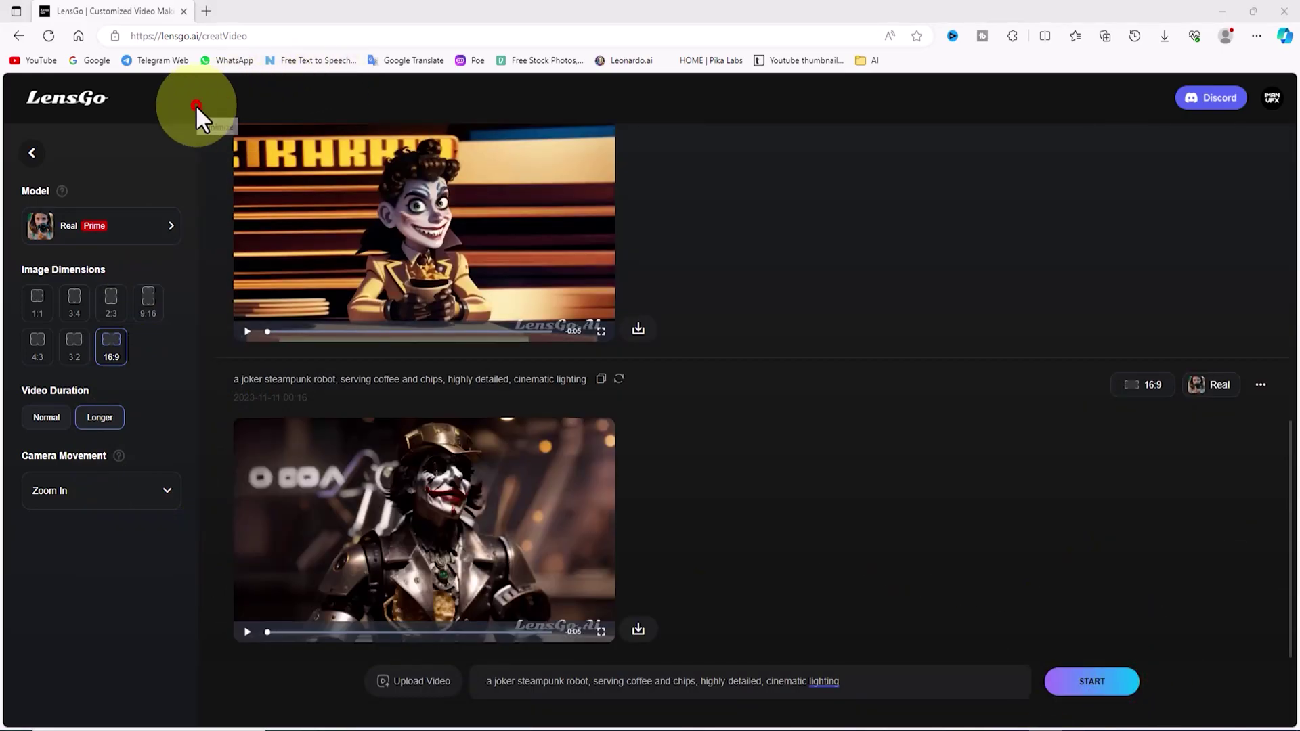
# Watch the finished Real-model joker robot video full screen, then exit
pyautogui.click(196, 107)
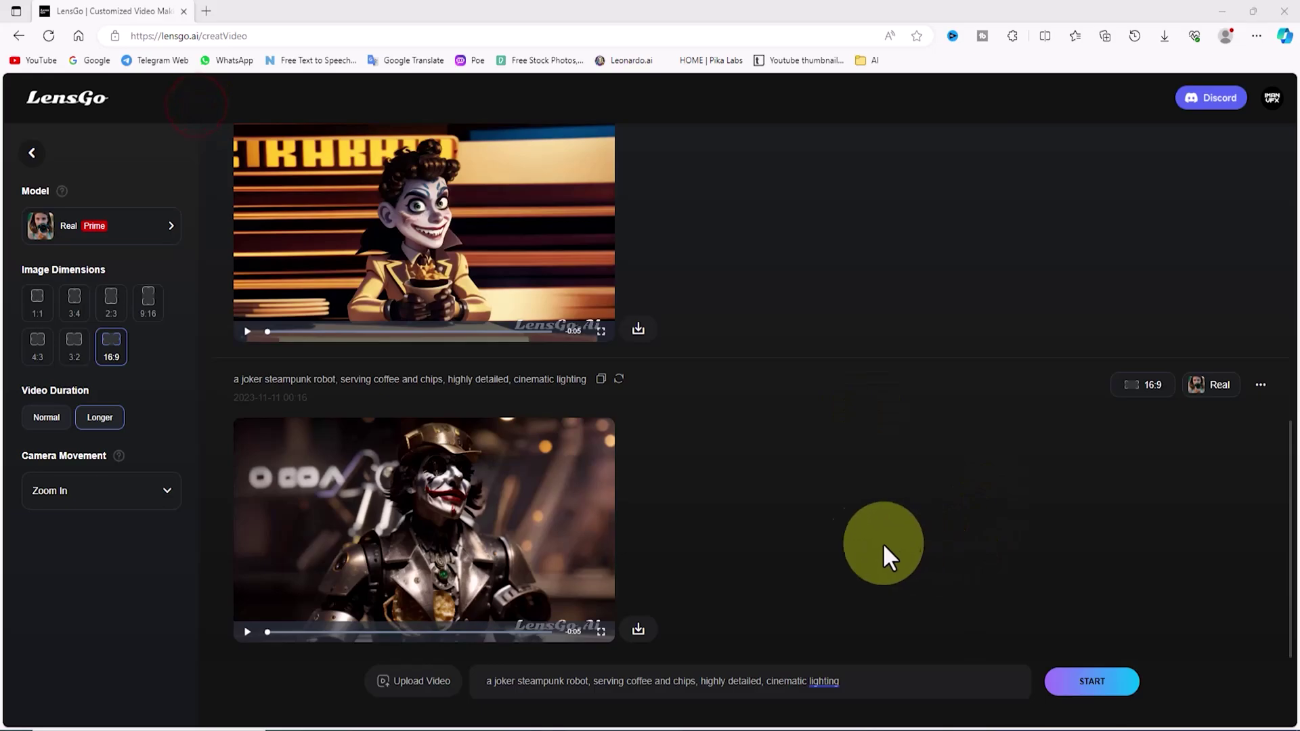
pyautogui.click(600, 632)
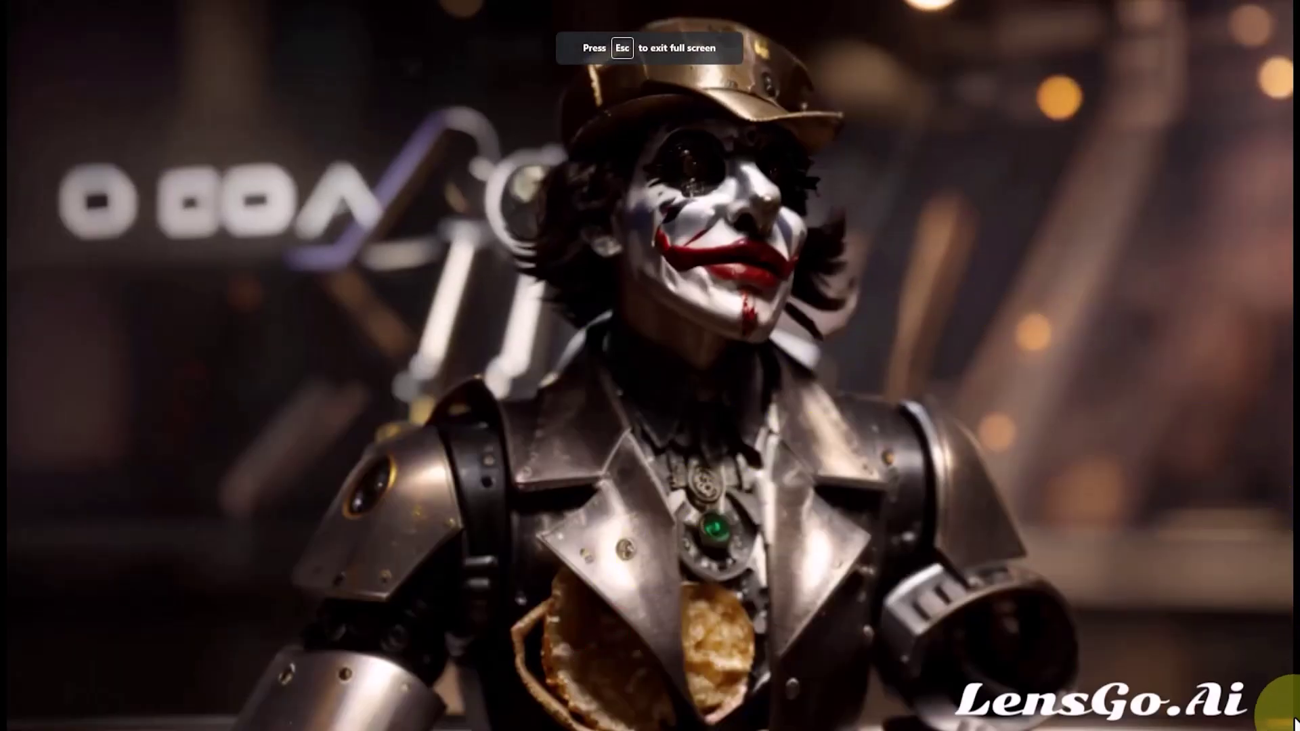
pyautogui.press('Escape')
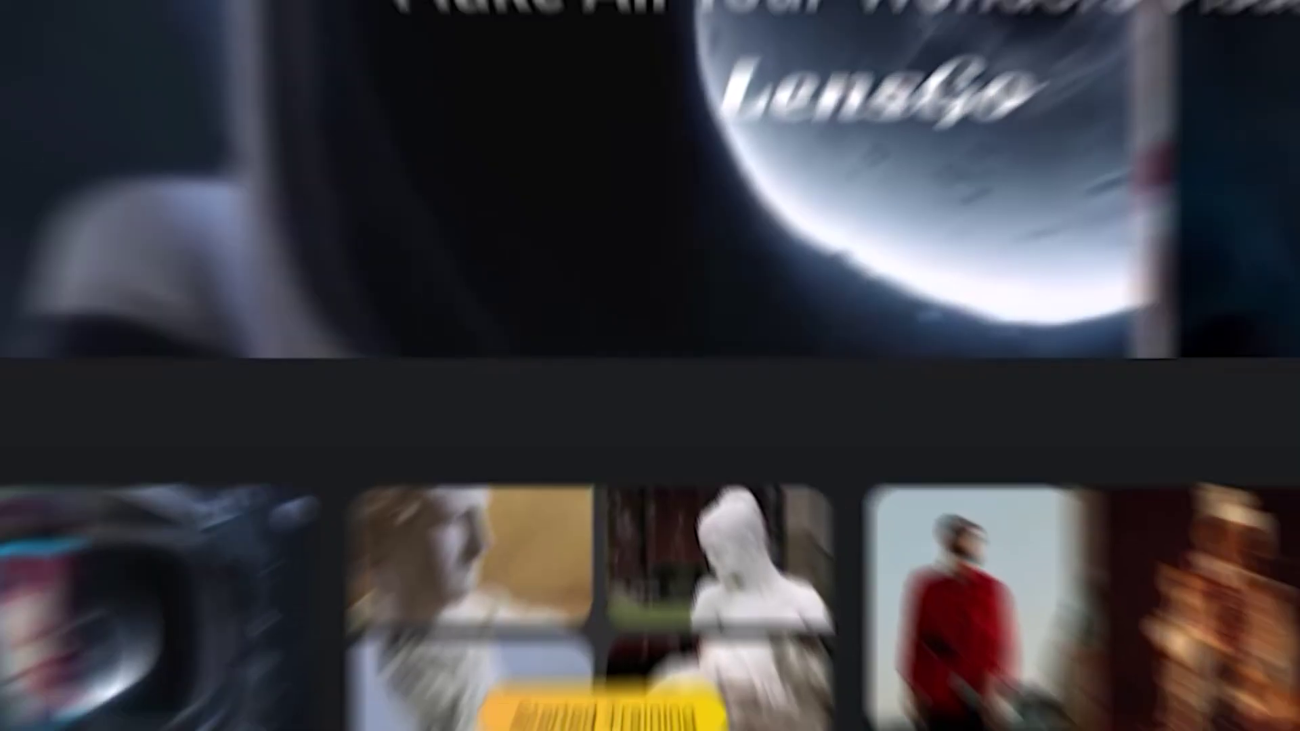
# Return to the LensGo home page from the VIDEO TO VIDEO title card
pyautogui.click(157, 72)
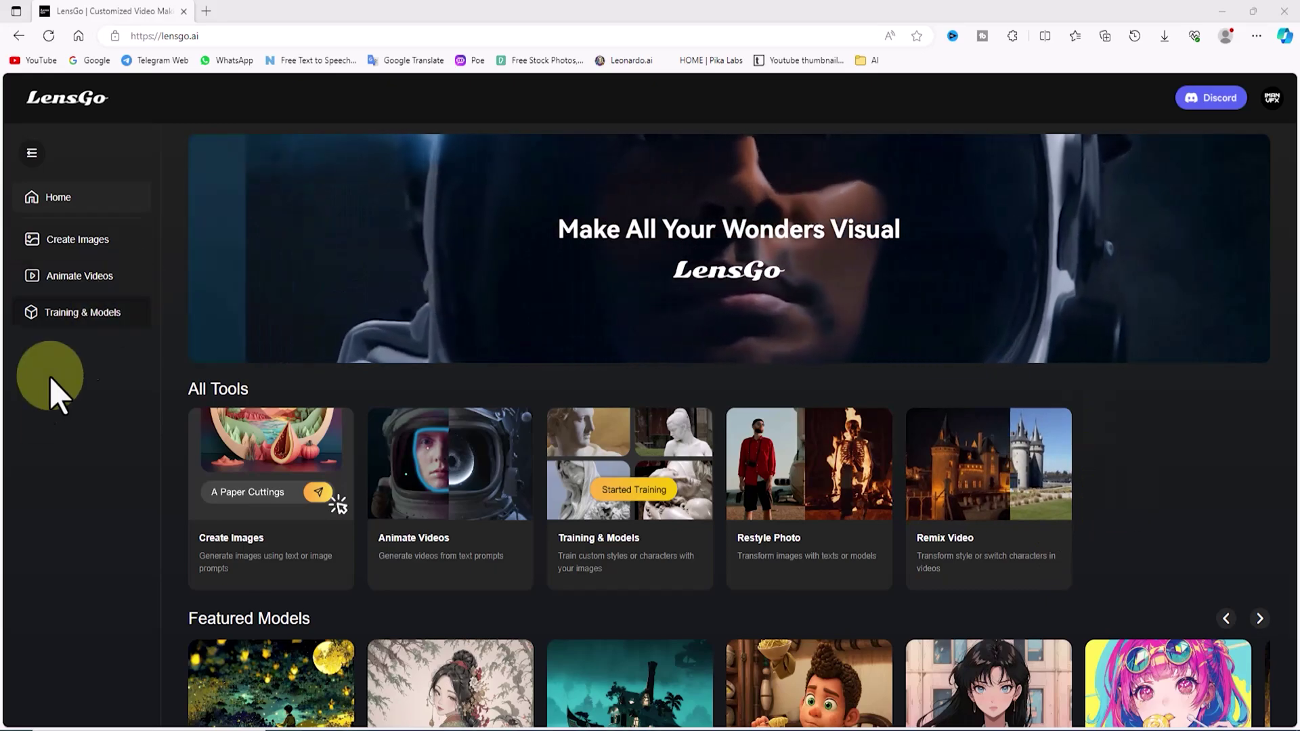
# Upload 02_1.mp4 as the source clip on the Animate Videos page
pyautogui.click(139, 274)
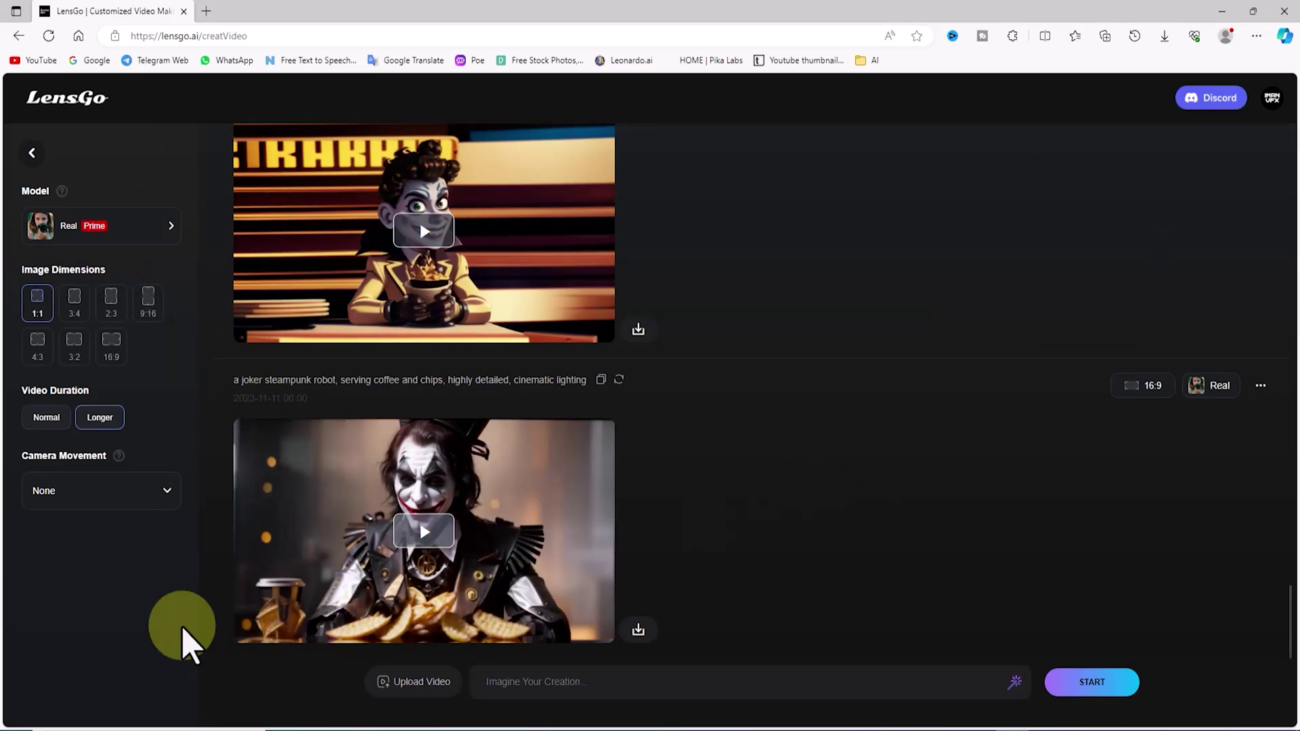
pyautogui.click(445, 683)
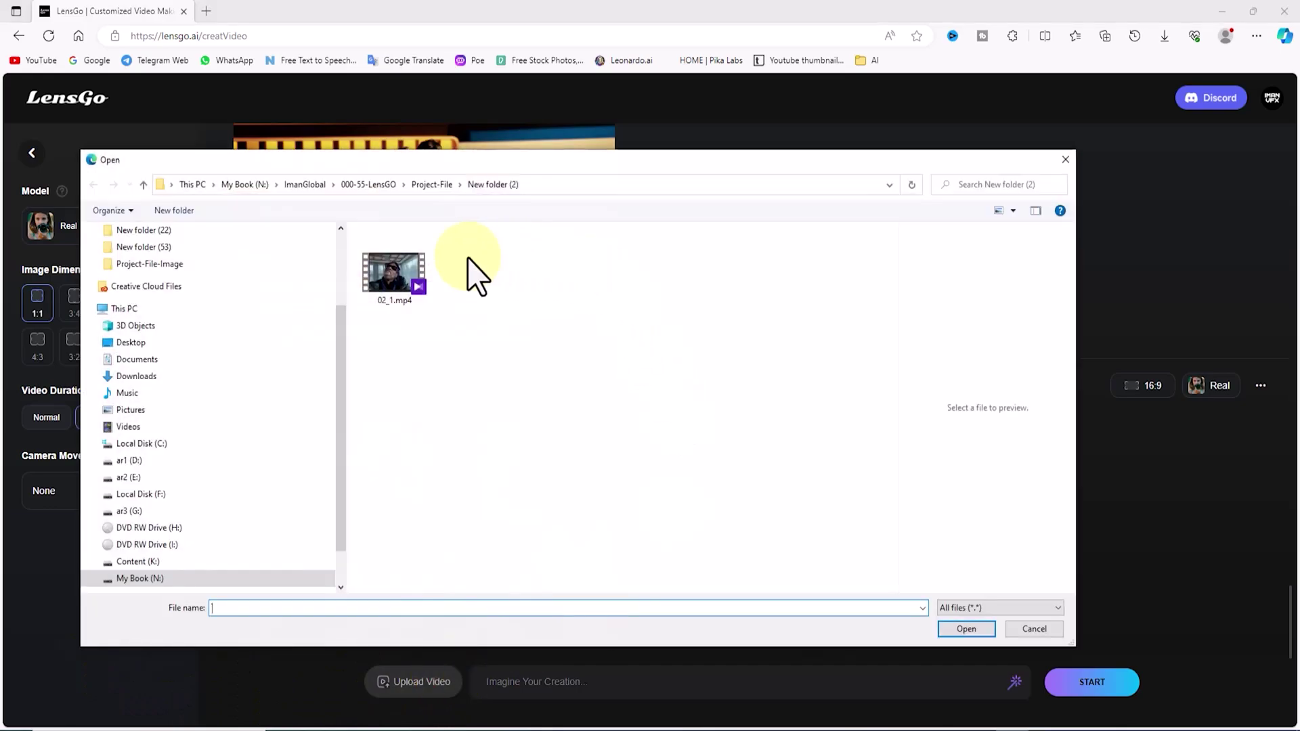
pyautogui.click(391, 274)
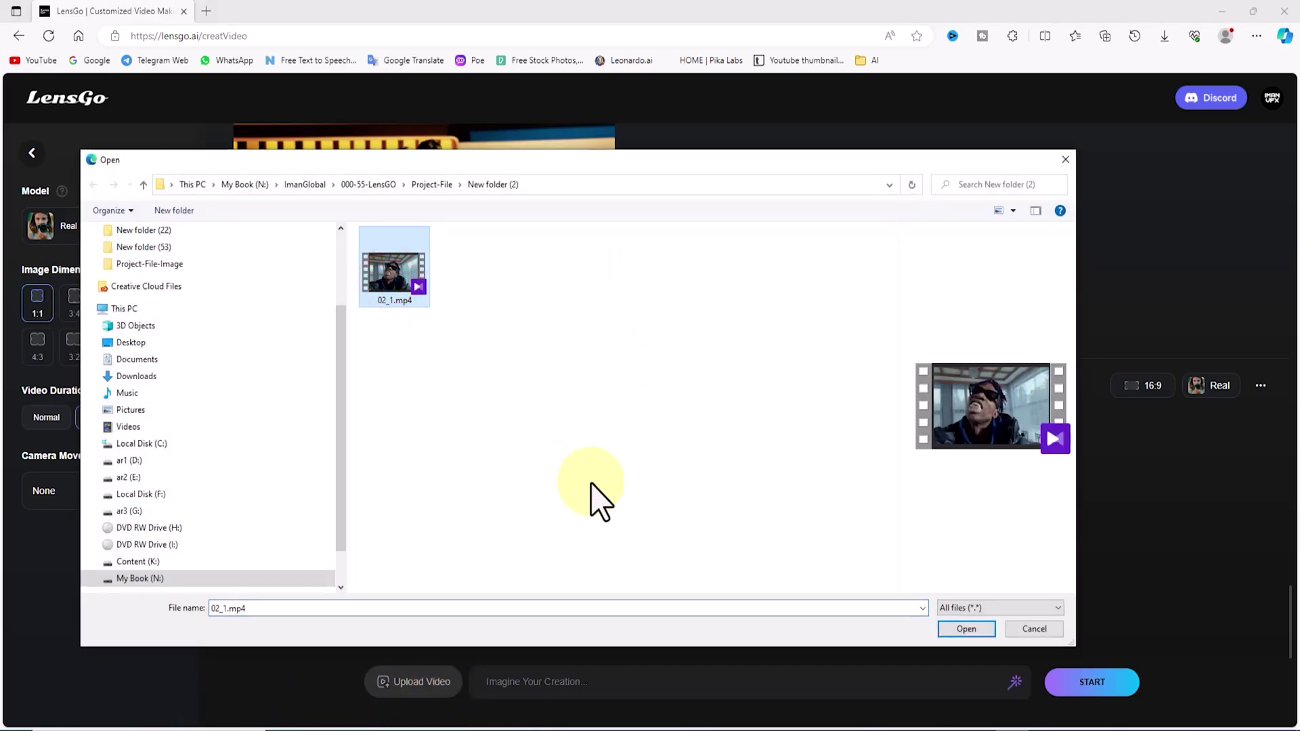
pyautogui.click(980, 628)
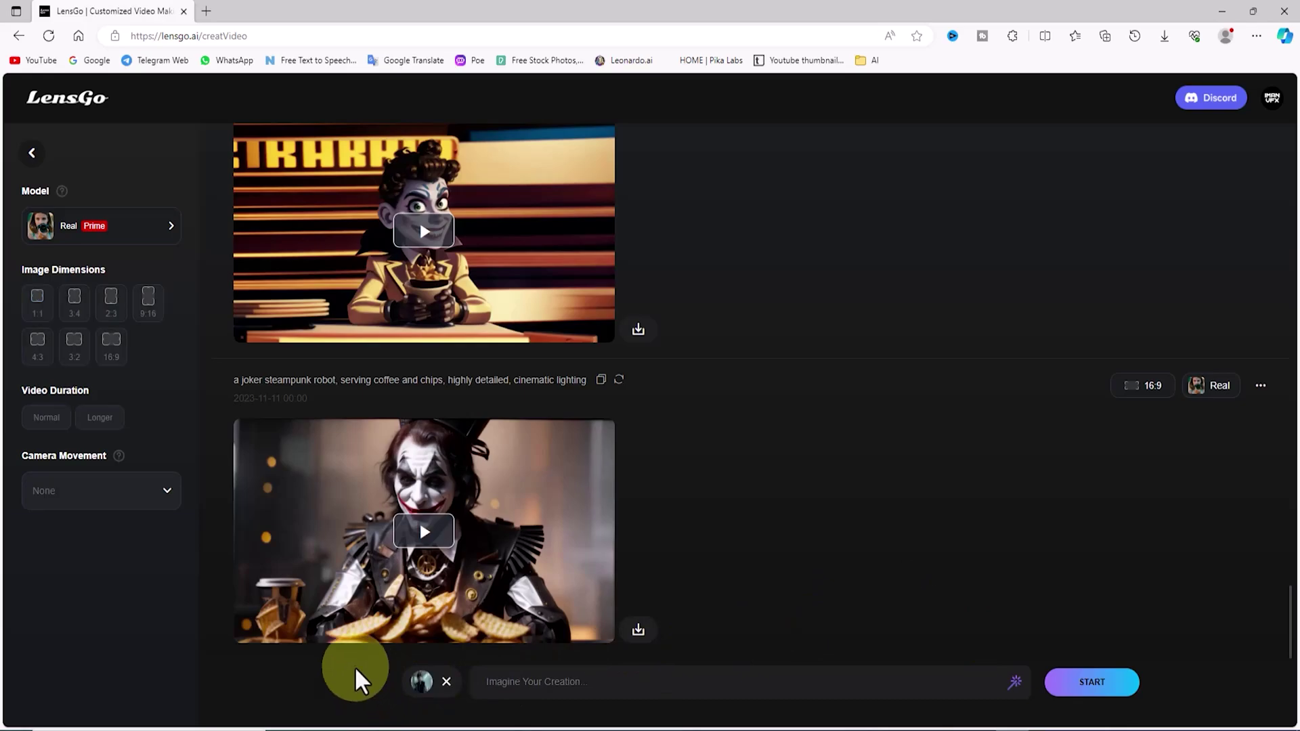
# Paste the prompt 'a joker steampunk robot, highly detailed, cinematic lighting' into the prompt box
pyautogui.moveTo(427, 688)
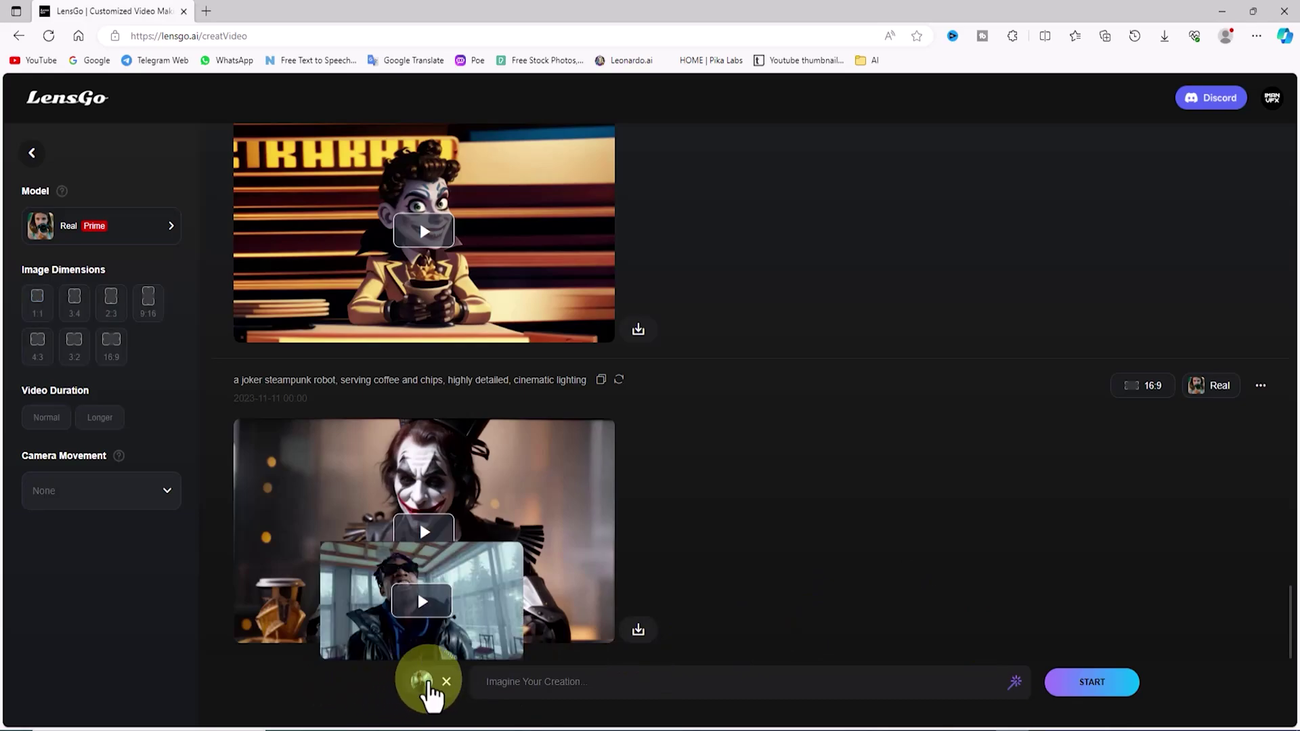
pyautogui.rightClick(621, 682)
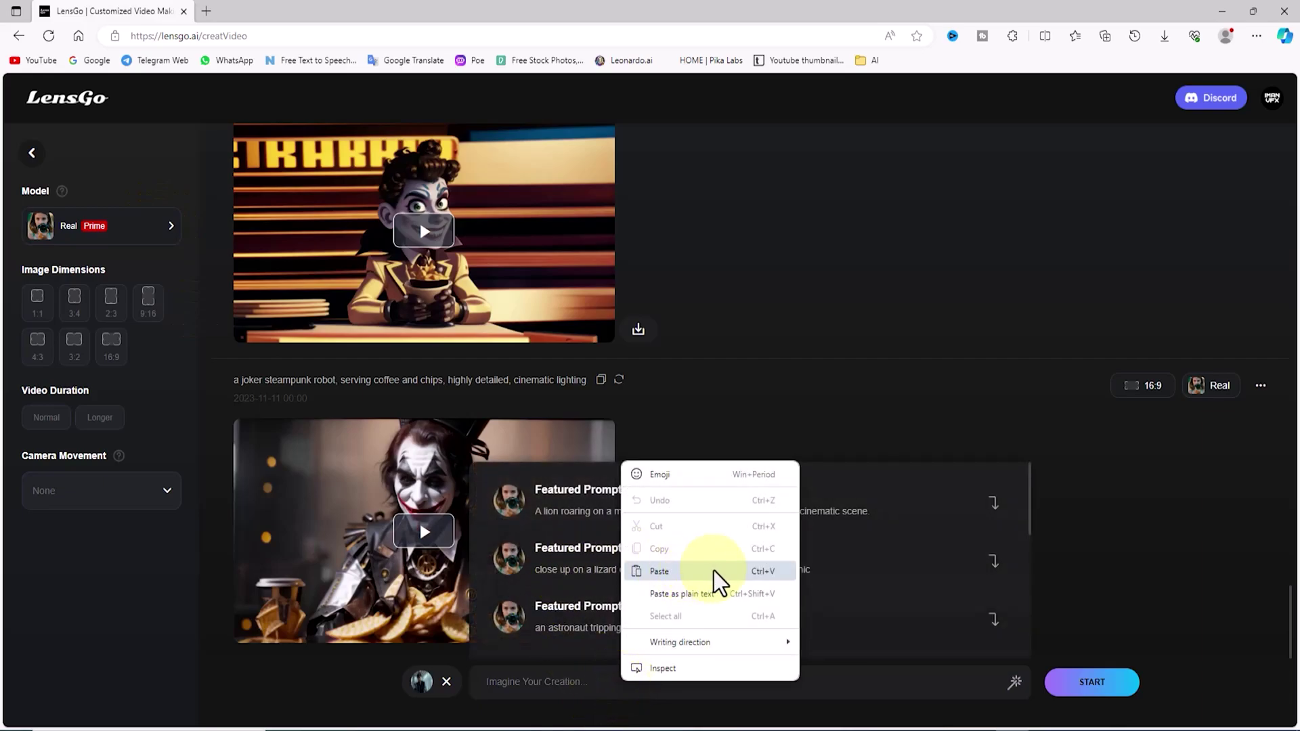
pyautogui.click(715, 573)
pyautogui.click(1124, 594)
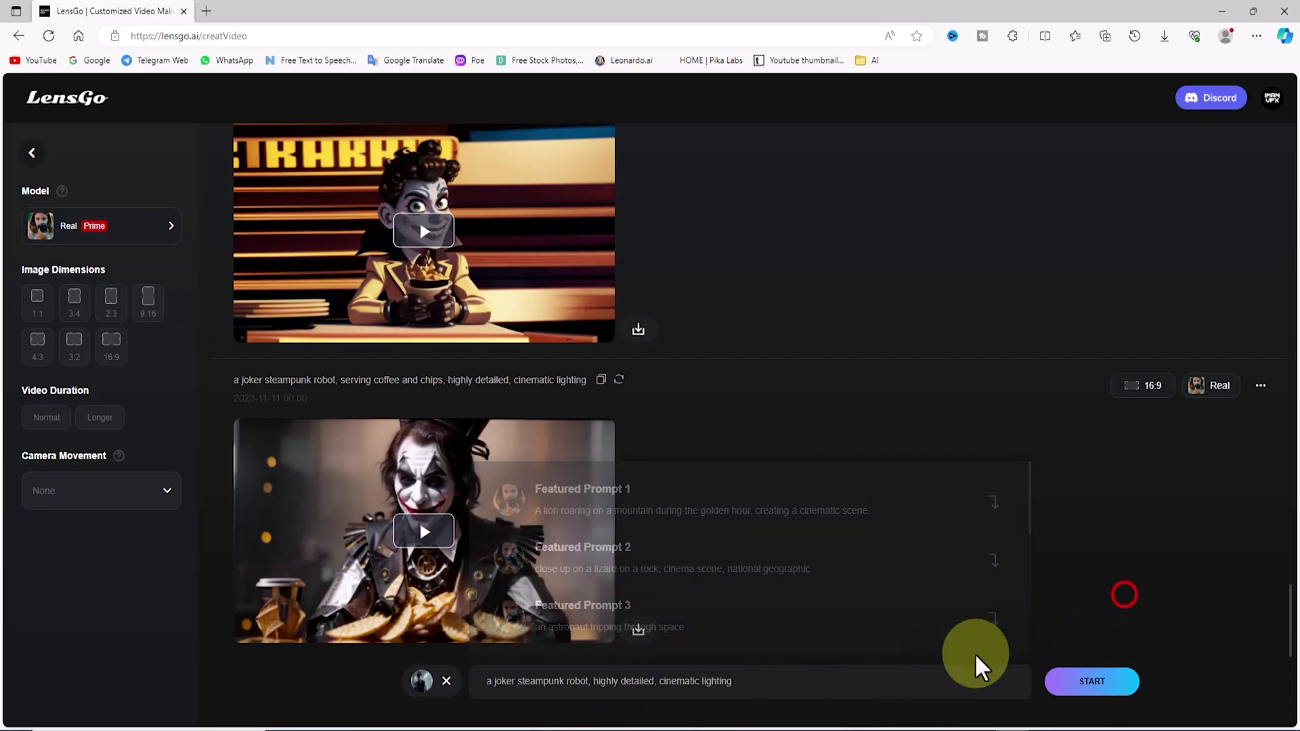
# Choose the Pixar style model and start generating the video
pyautogui.click(173, 228)
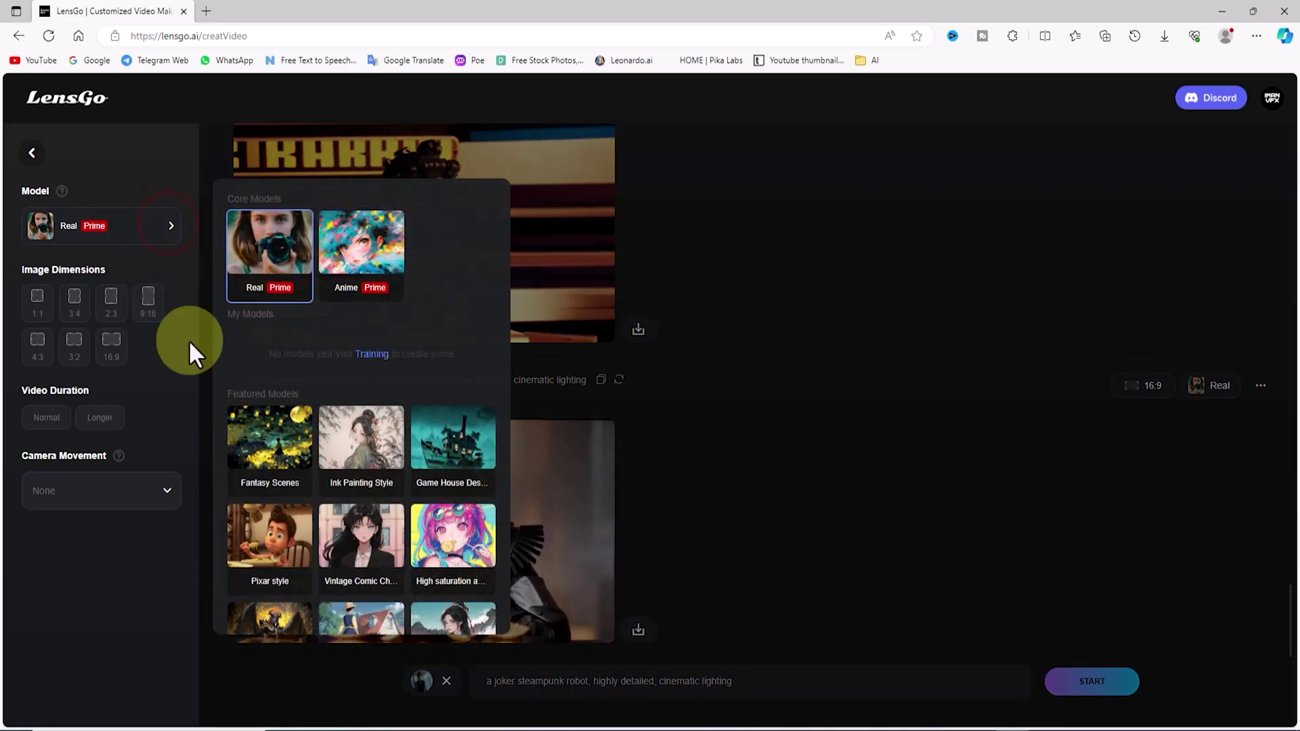
pyautogui.scroll(-2, 359, 488)
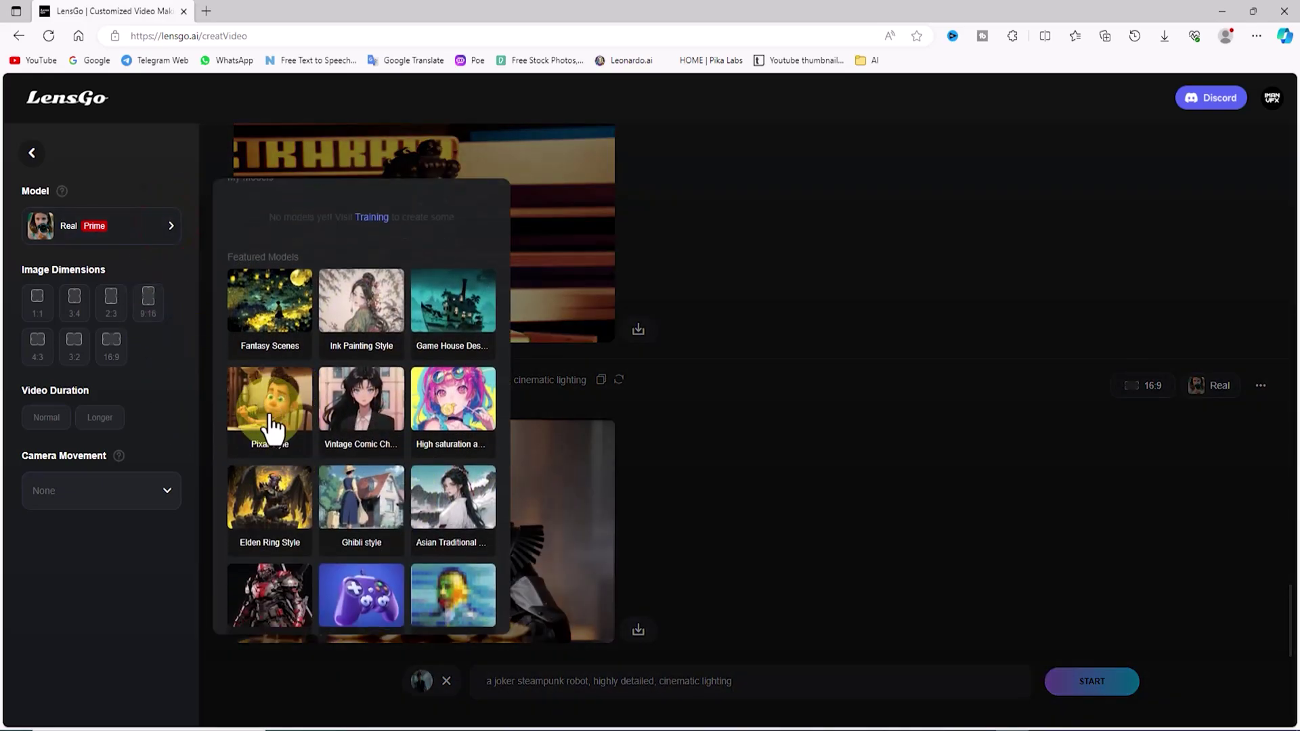
pyautogui.click(245, 399)
pyautogui.click(827, 683)
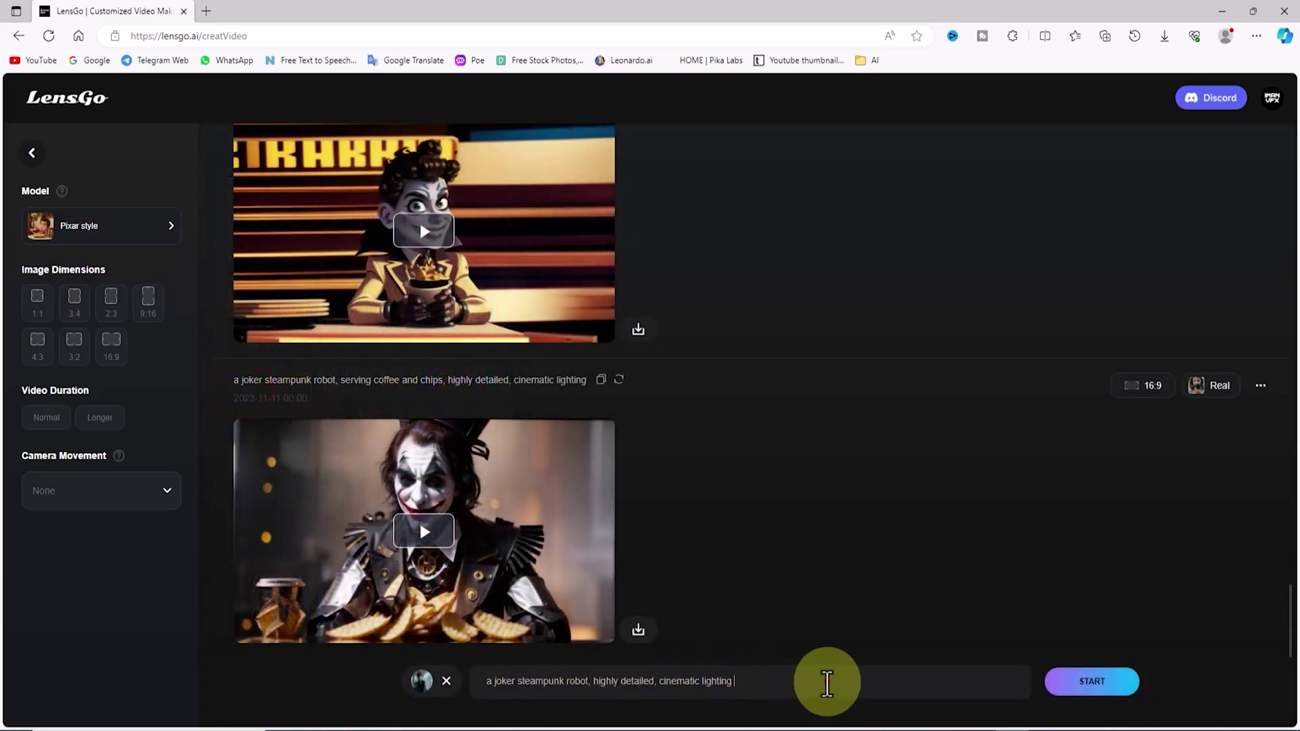
pyautogui.click(1122, 681)
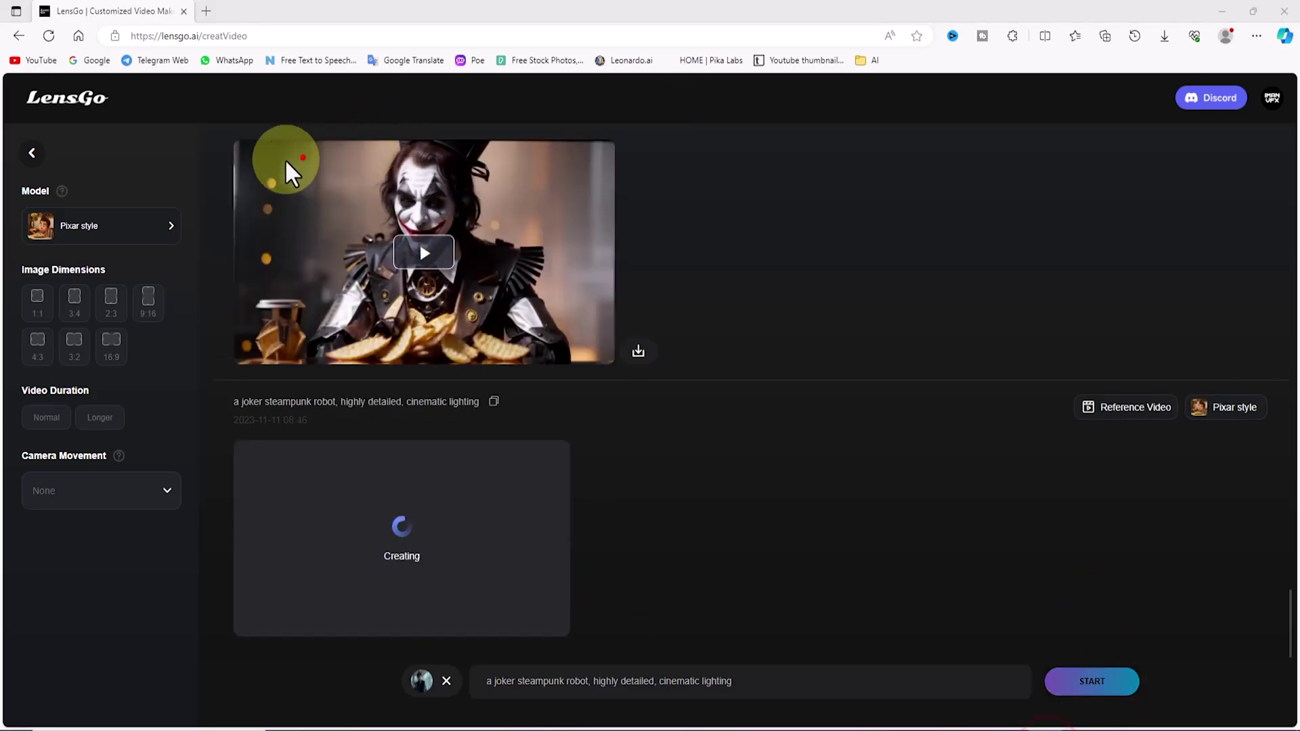
# Play the finished Pixar style joker robot clip and watch it full screen
pyautogui.click(246, 632)
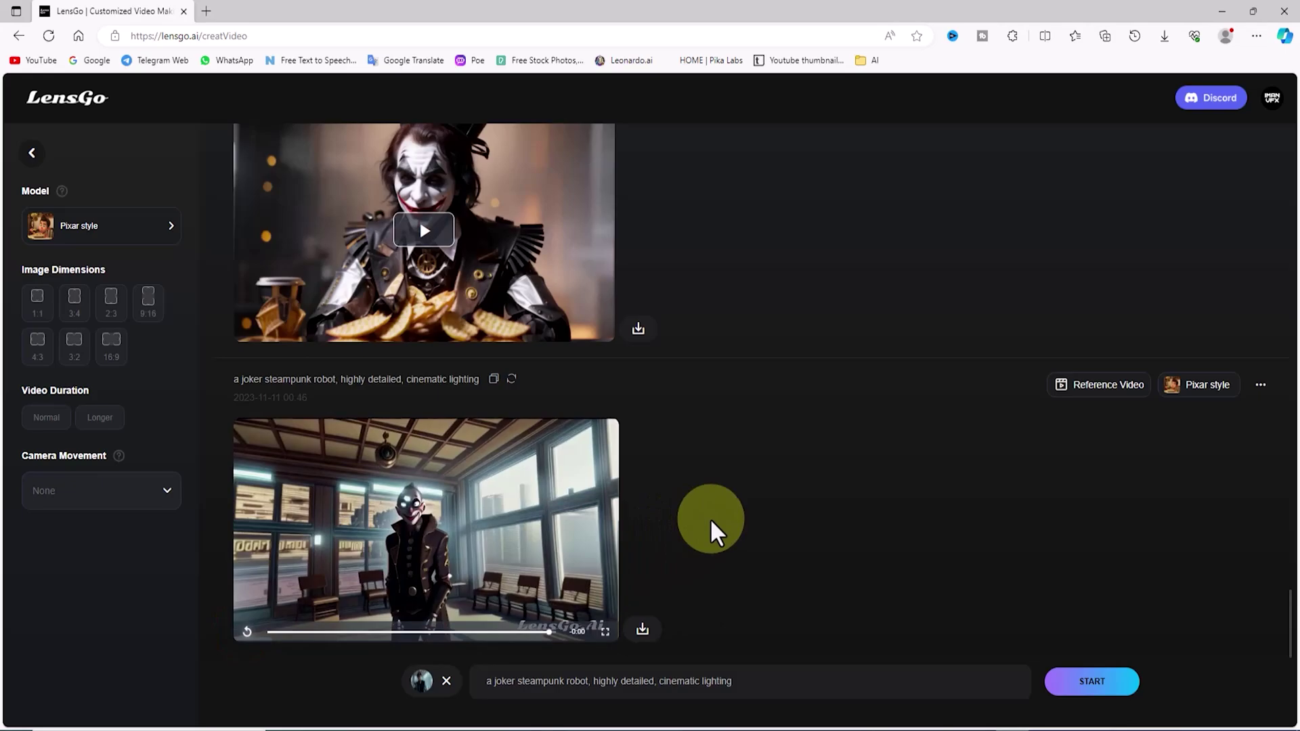
pyautogui.click(607, 632)
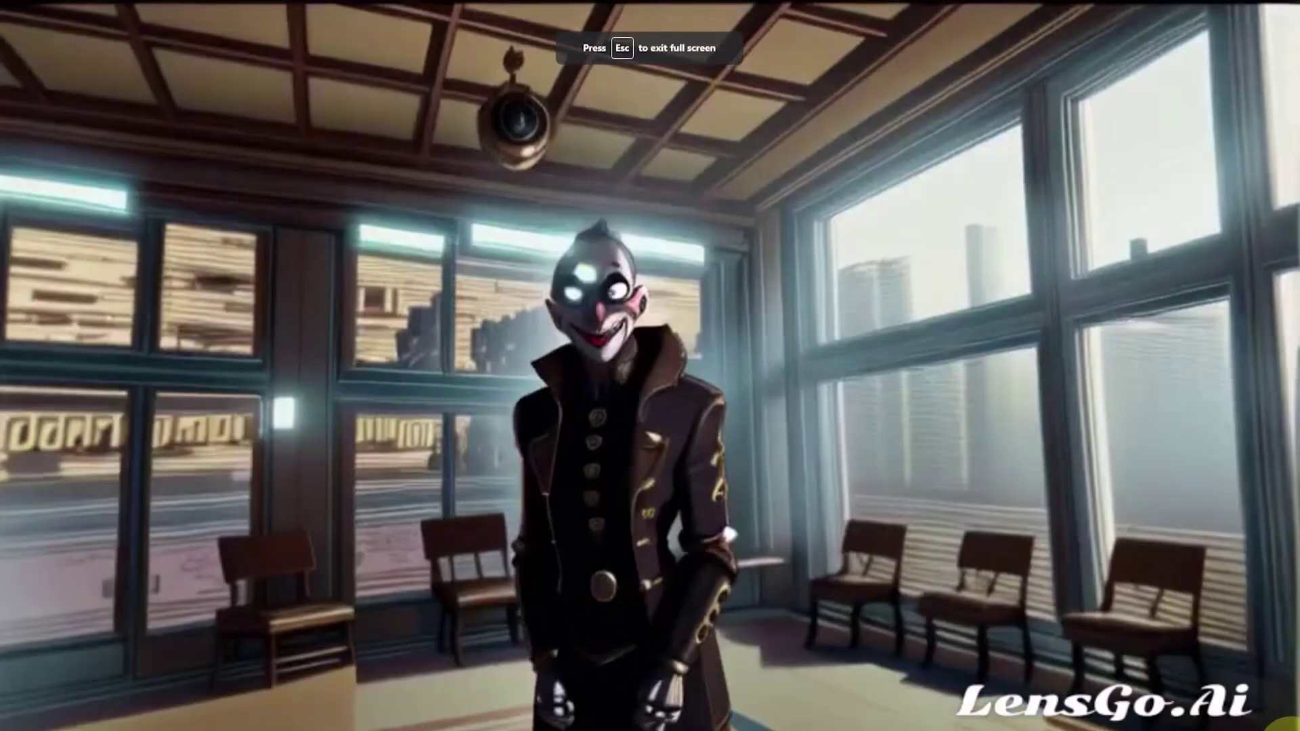
pyautogui.press('Escape')
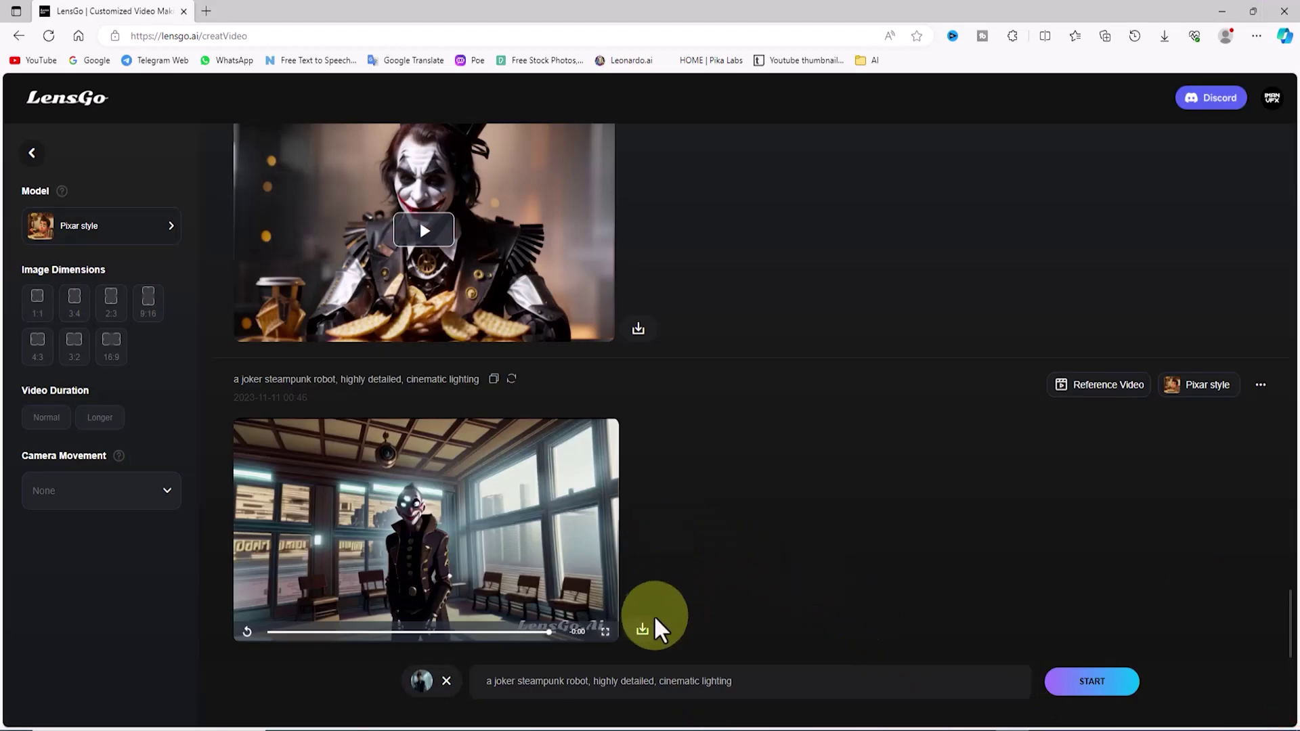
pyautogui.click(157, 226)
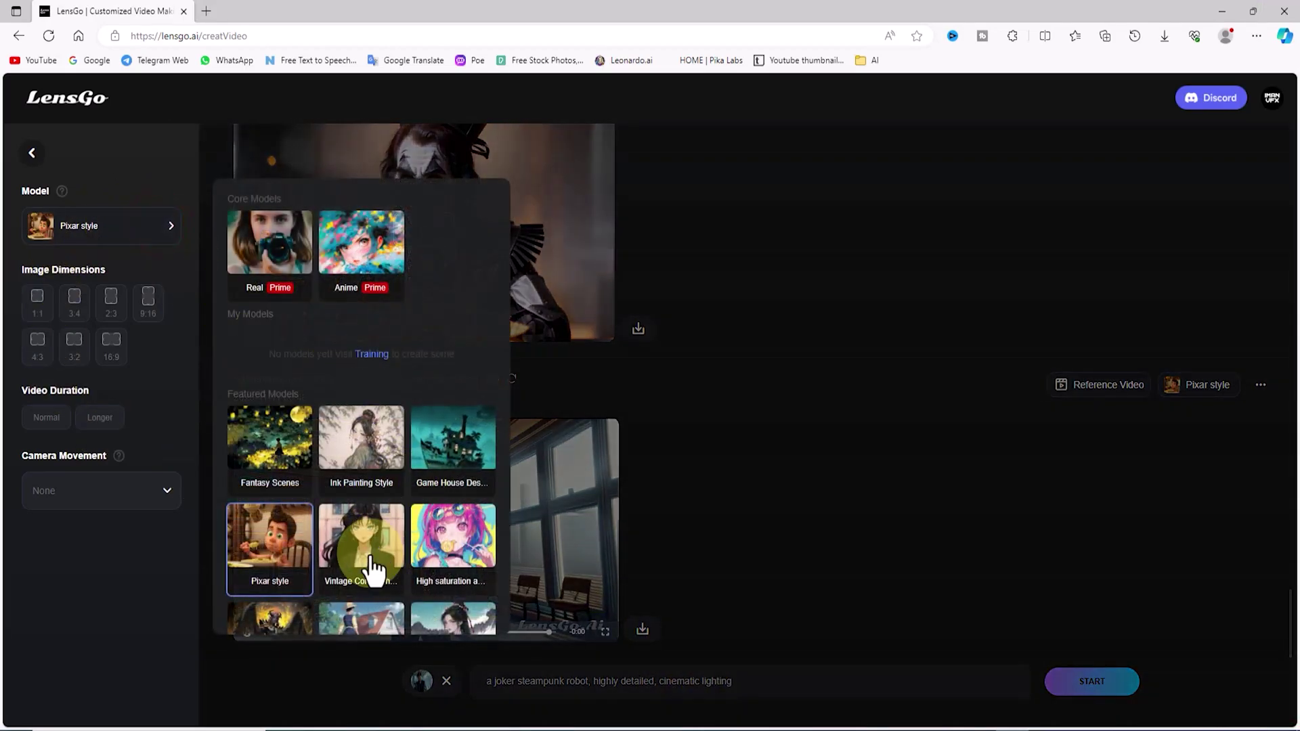
# Generate the Vintage Comic Characters version of the clip and play it
pyautogui.click(372, 566)
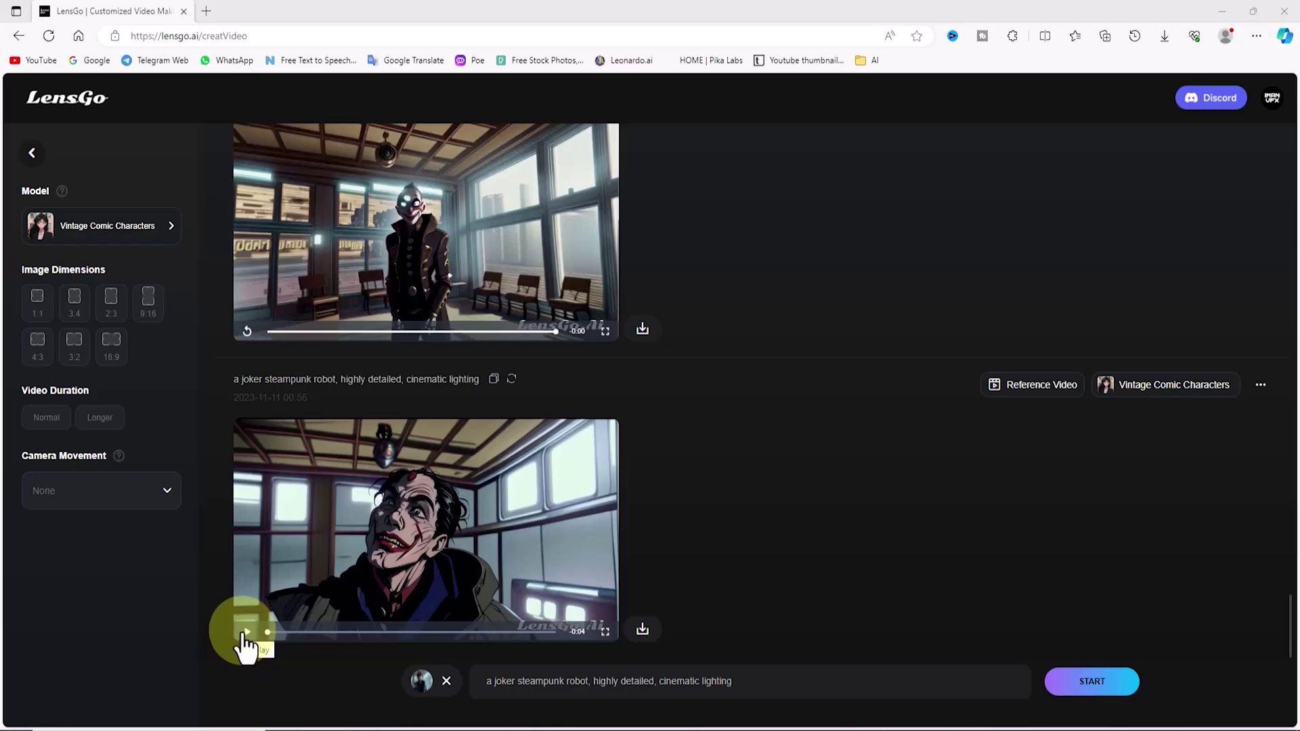
pyautogui.click(246, 633)
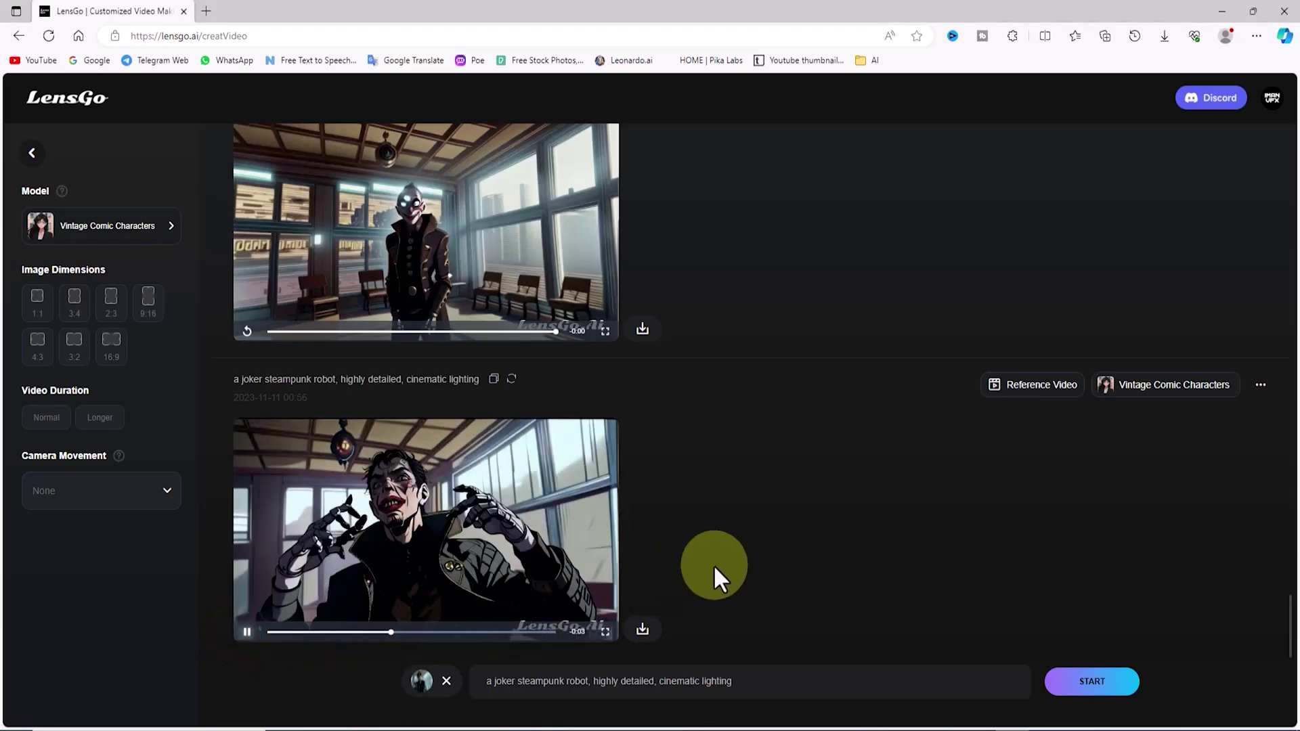